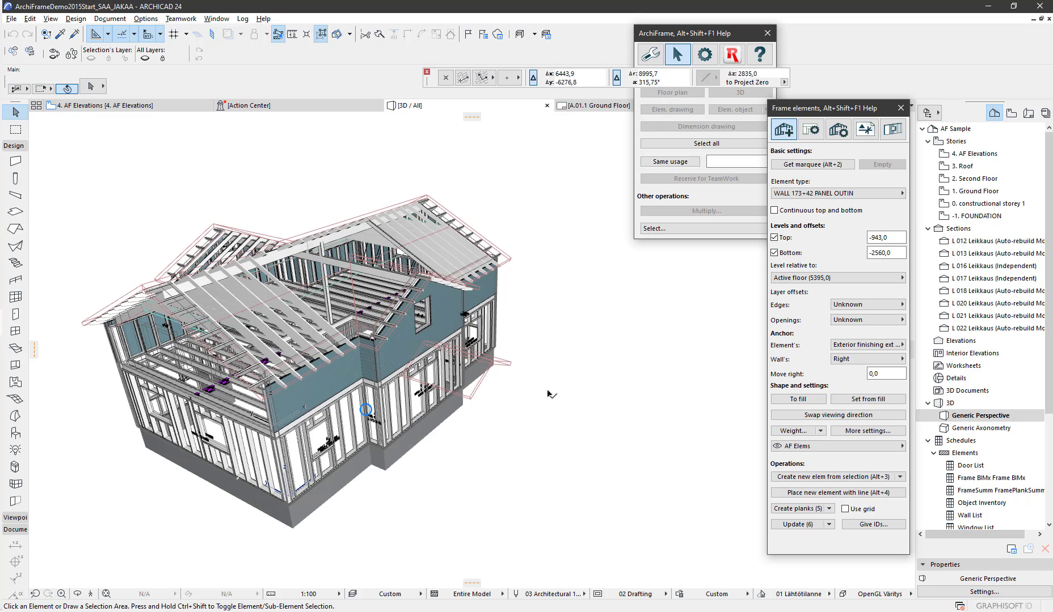
Step: Select the four wall panels to be combined, including the roof-level element, in the 3D model
{"action": "middle_click_drag", "start_coordinate": [375, 354], "coordinate": [375, 374], "text": "shift"}
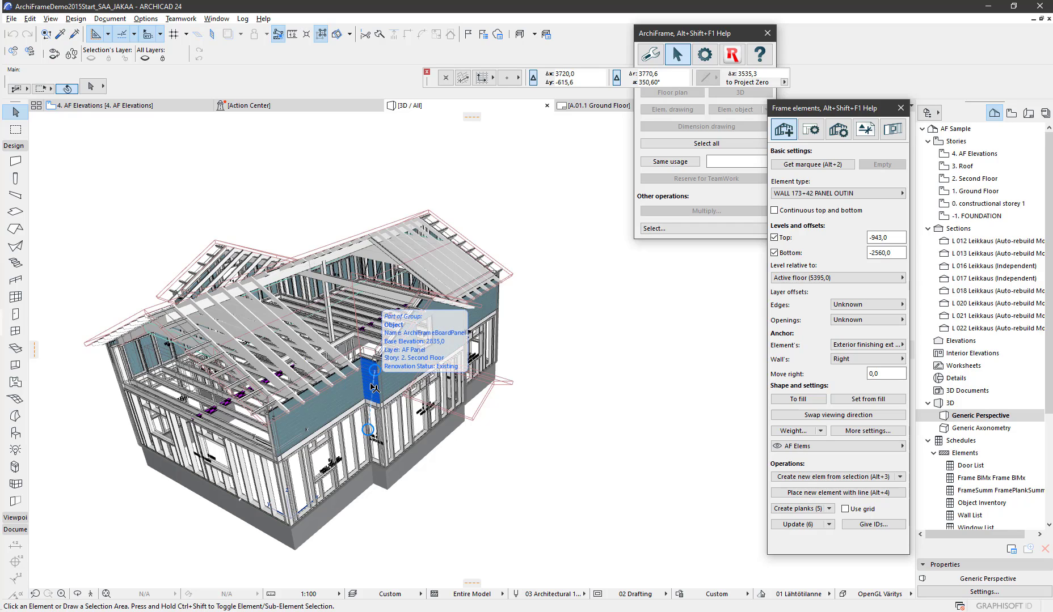
{"action": "left_click", "coordinate": [373, 388]}
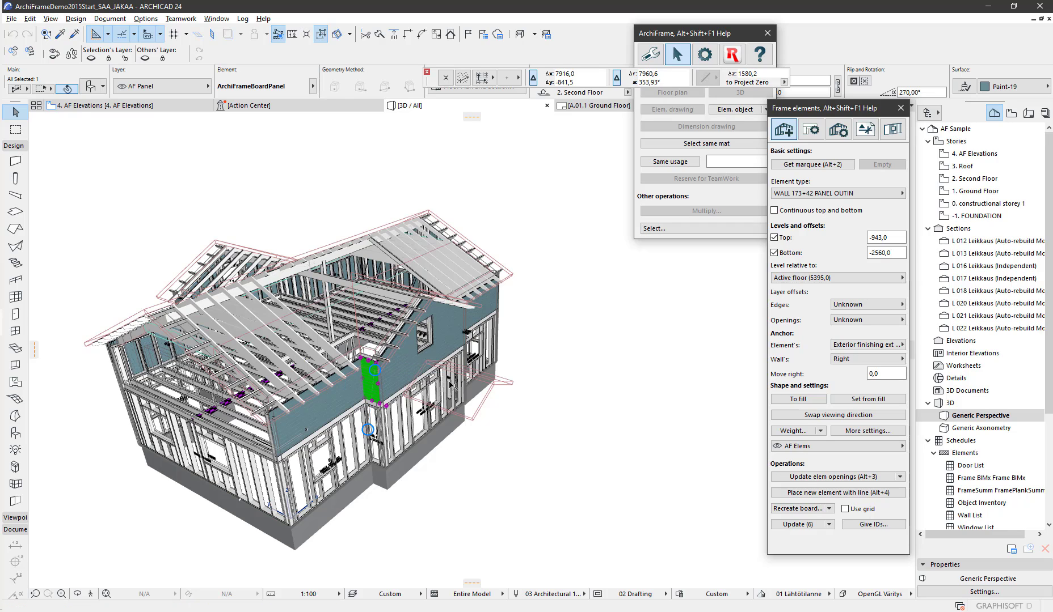
{"action": "scroll", "coordinate": [483, 365], "scroll_direction": "up", "scroll_amount": 5}
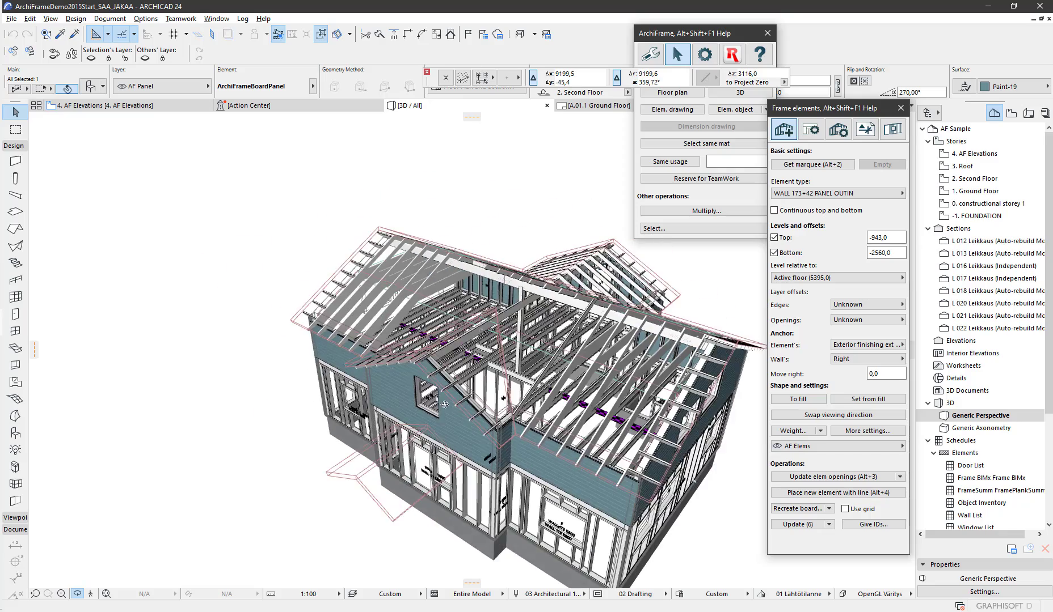
{"action": "scroll", "coordinate": [508, 456], "scroll_direction": "up", "scroll_amount": 2}
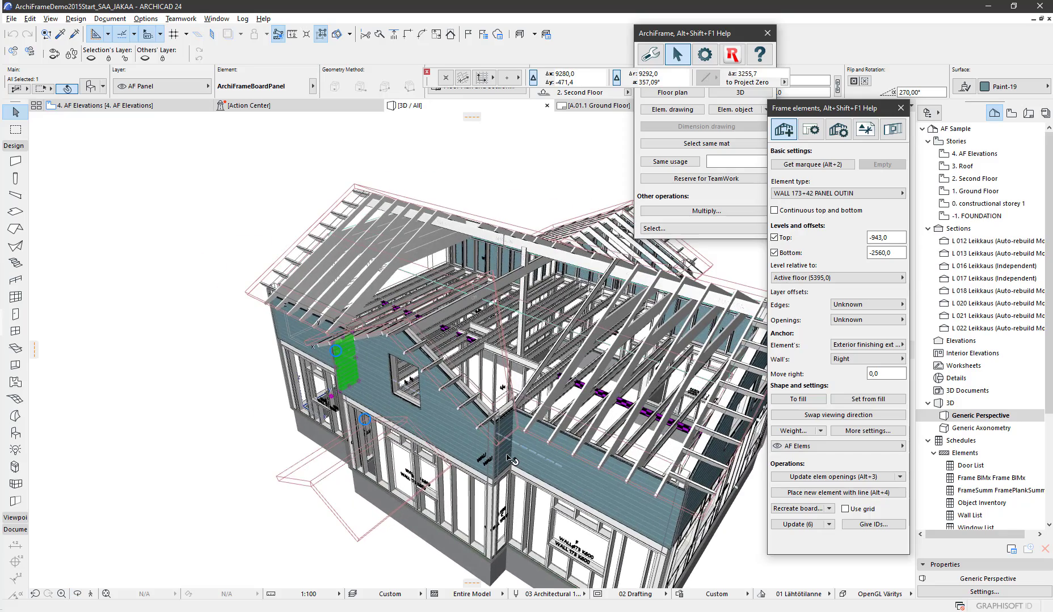
{"action": "left_click", "coordinate": [508, 458], "text": "shift"}
{"action": "middle_click_drag", "start_coordinate": [508, 459], "coordinate": [530, 434], "text": "shift"}
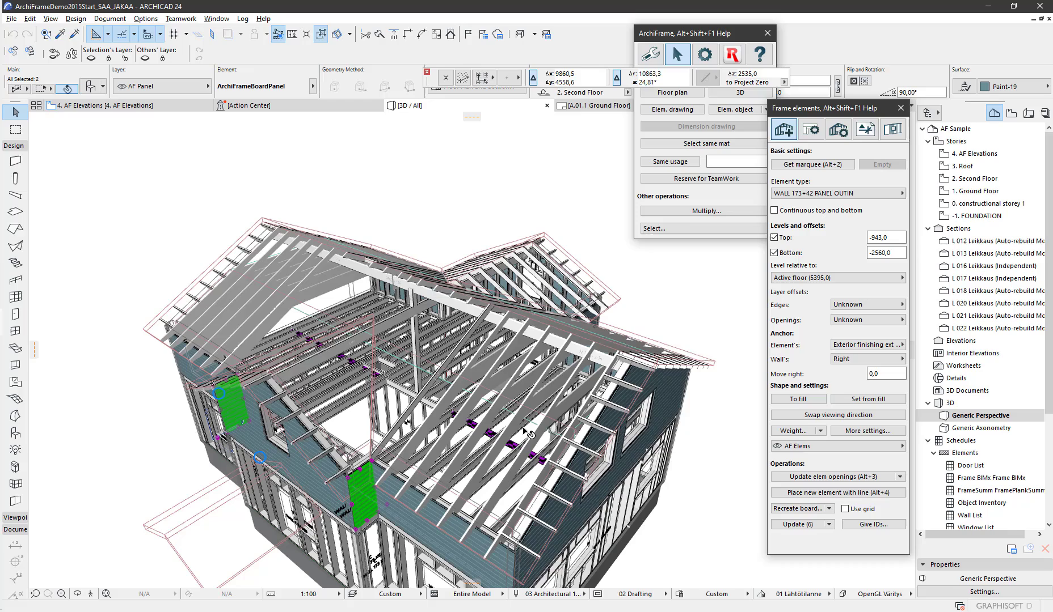
{"action": "scroll", "coordinate": [590, 319], "scroll_direction": "up", "scroll_amount": 3}
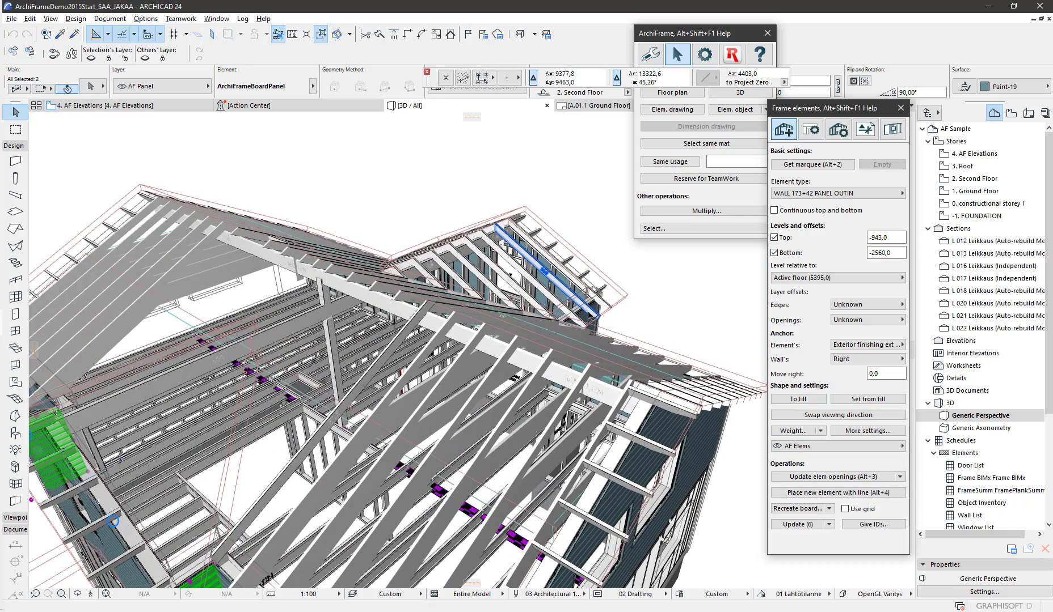
{"action": "left_click", "coordinate": [583, 322], "text": "shift"}
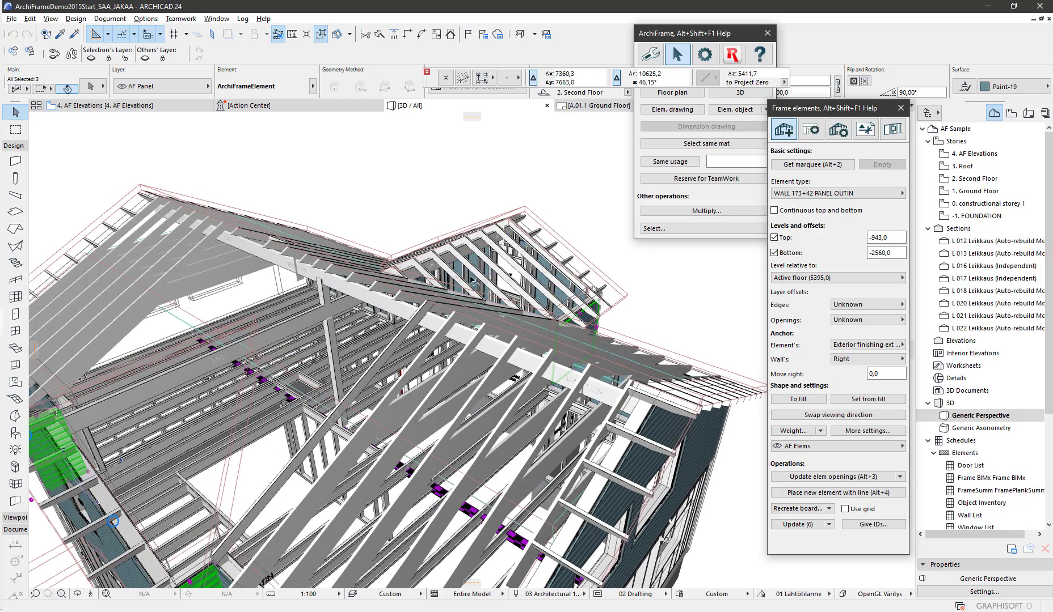
{"action": "middle_click_drag", "start_coordinate": [472, 286], "coordinate": [495, 309], "text": "shift"}
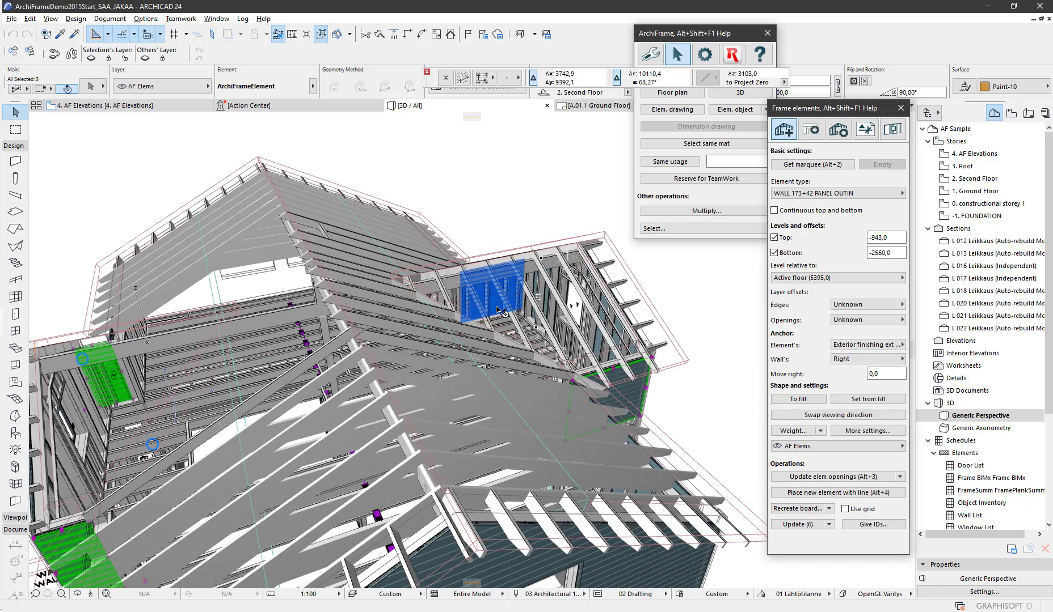
{"action": "left_click", "coordinate": [494, 328], "text": "shift"}
{"action": "middle_click_drag", "start_coordinate": [499, 333], "coordinate": [519, 309], "text": "shift"}
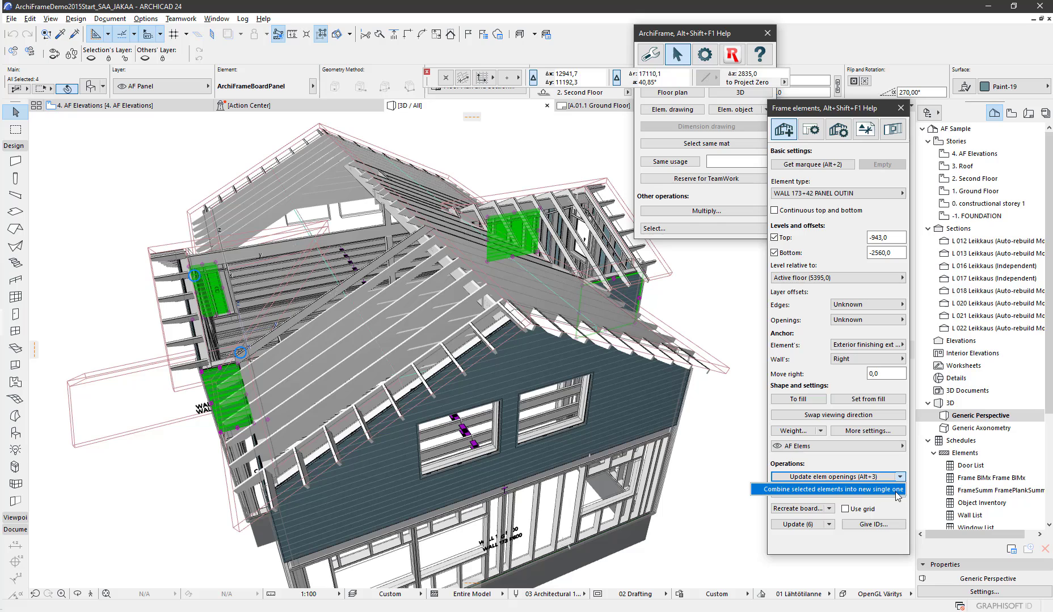
Step: Combine the selected elements into one with ID O+P+V+U and a 500,0 core gap in 4 AF Elevations
{"action": "left_click", "coordinate": [896, 491]}
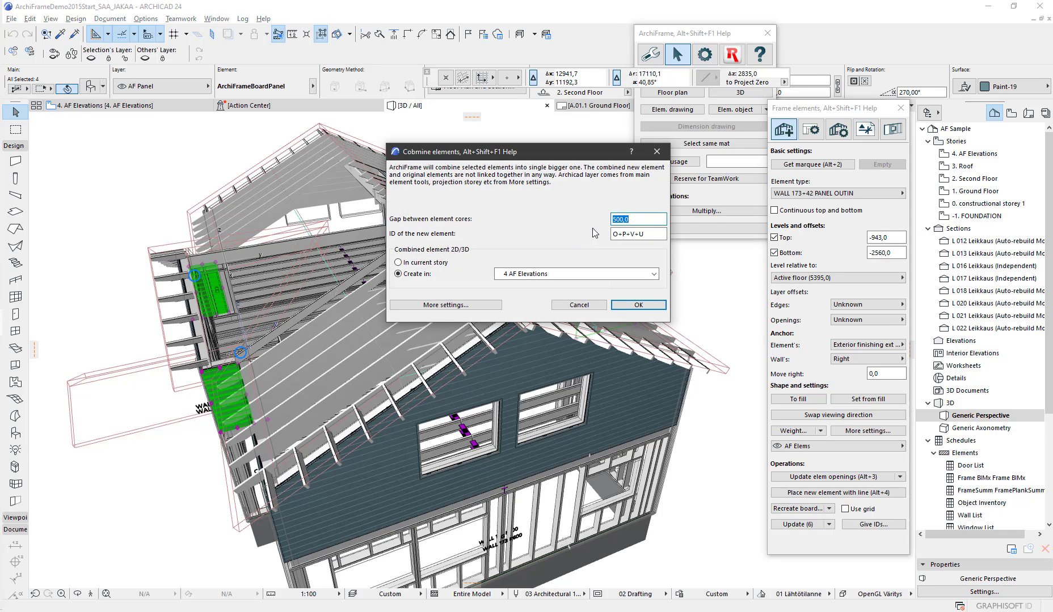
{"action": "left_click", "coordinate": [634, 218]}
{"action": "left_click_drag", "start_coordinate": [647, 237], "coordinate": [608, 237]}
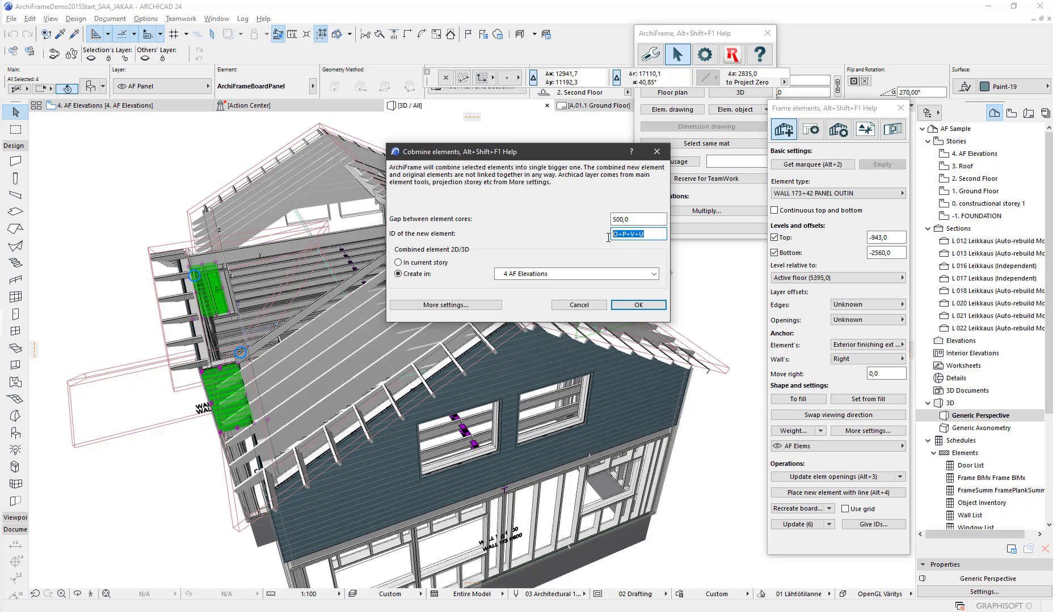
{"action": "left_click", "coordinate": [642, 238]}
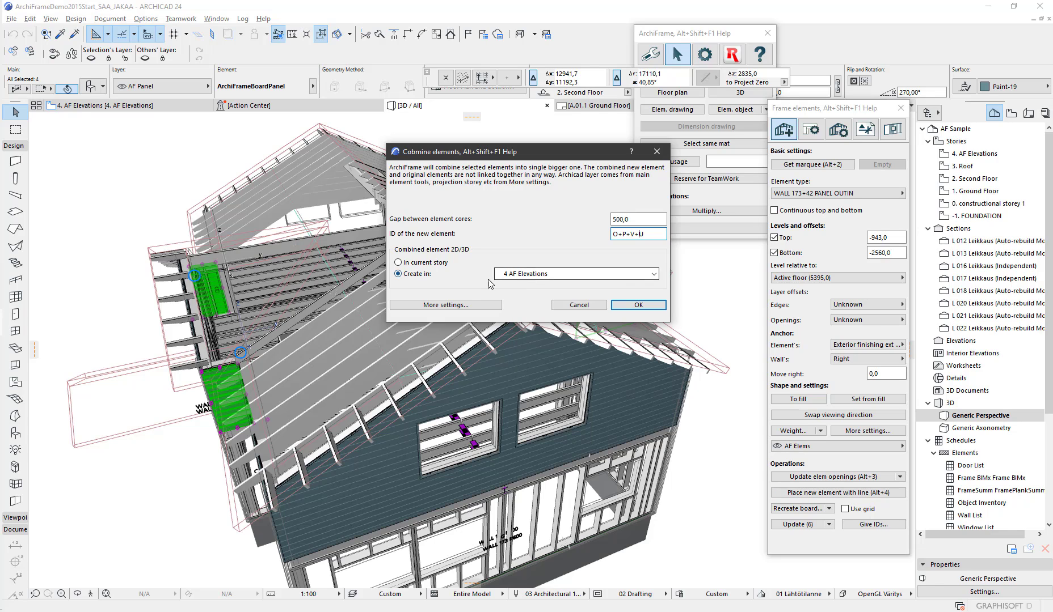
{"action": "left_click", "coordinate": [465, 307]}
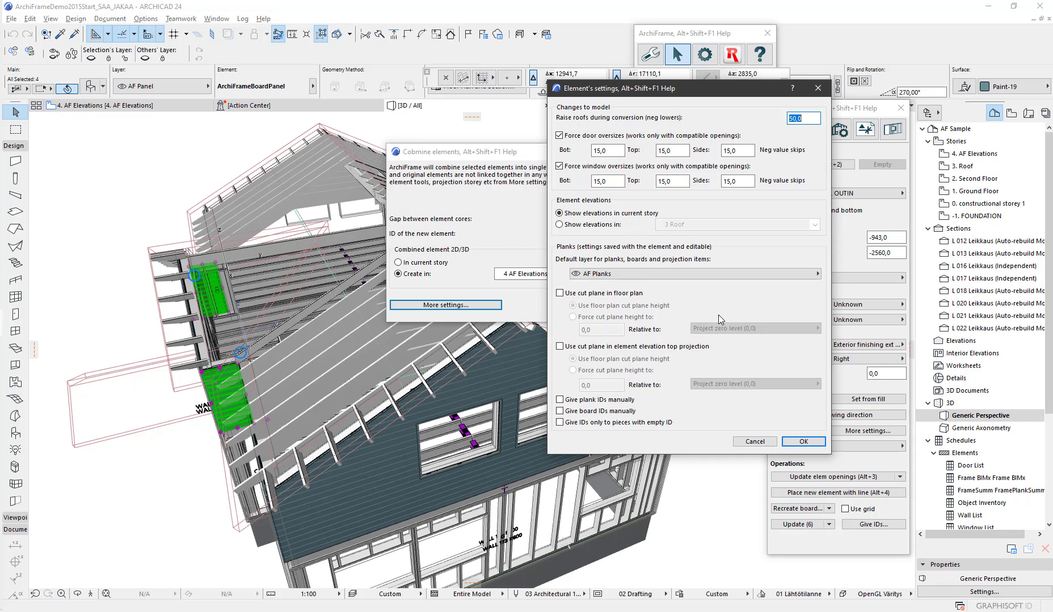
{"action": "left_click", "coordinate": [801, 441]}
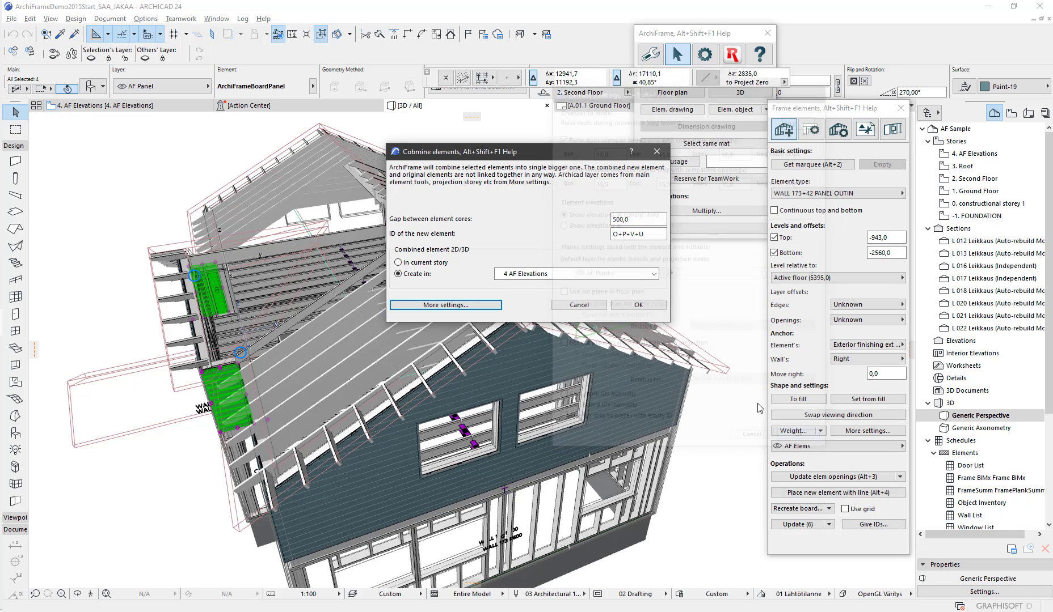
{"action": "left_click", "coordinate": [645, 307]}
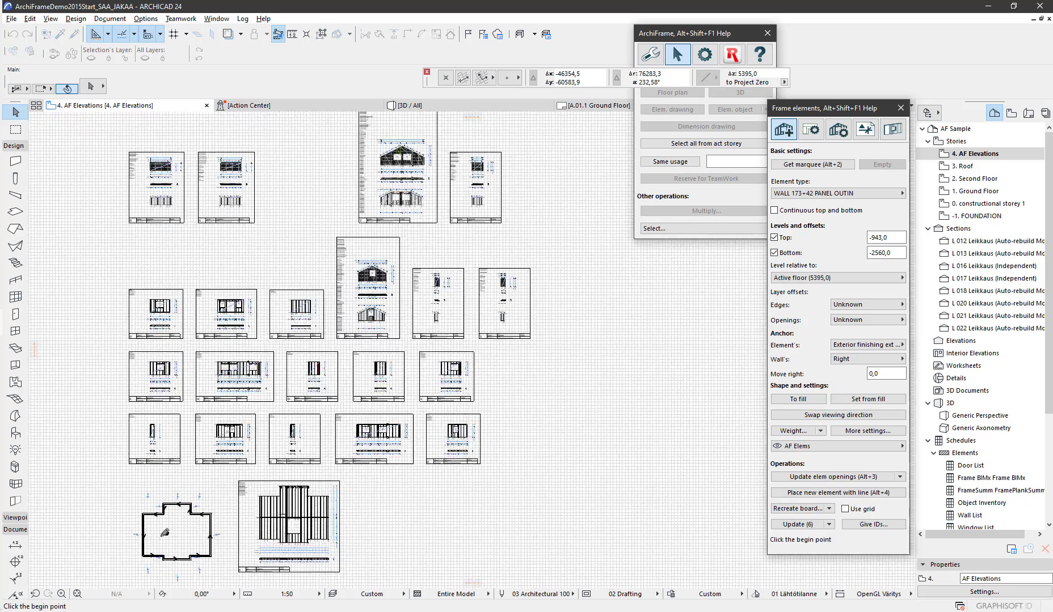
Step: Place the combined element's drawing in 4. AF Elevations, then check it briefly in 3D
{"action": "left_click", "coordinate": [204, 431]}
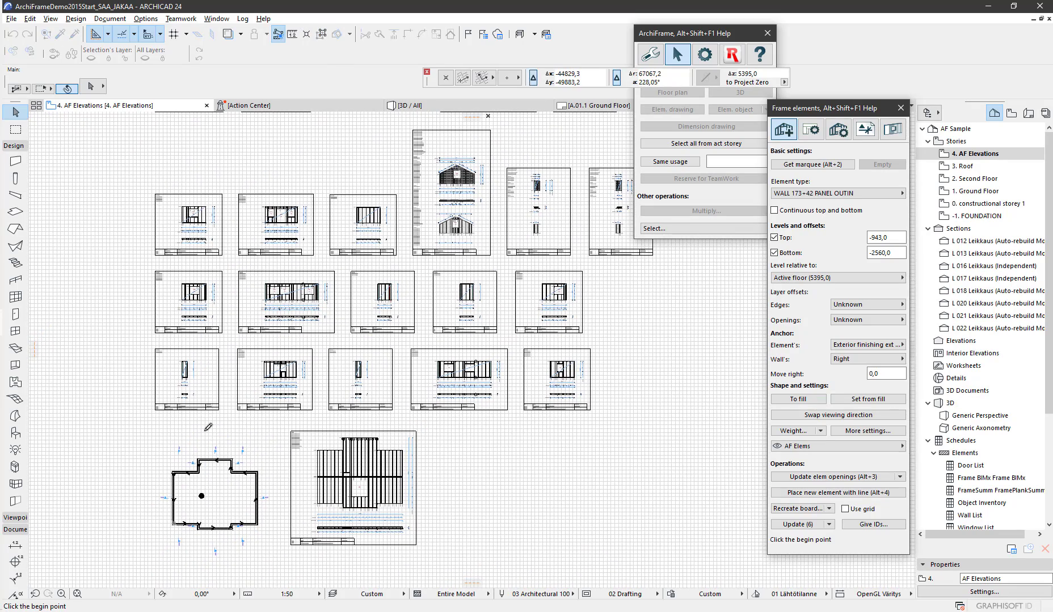
{"action": "left_click", "coordinate": [246, 430]}
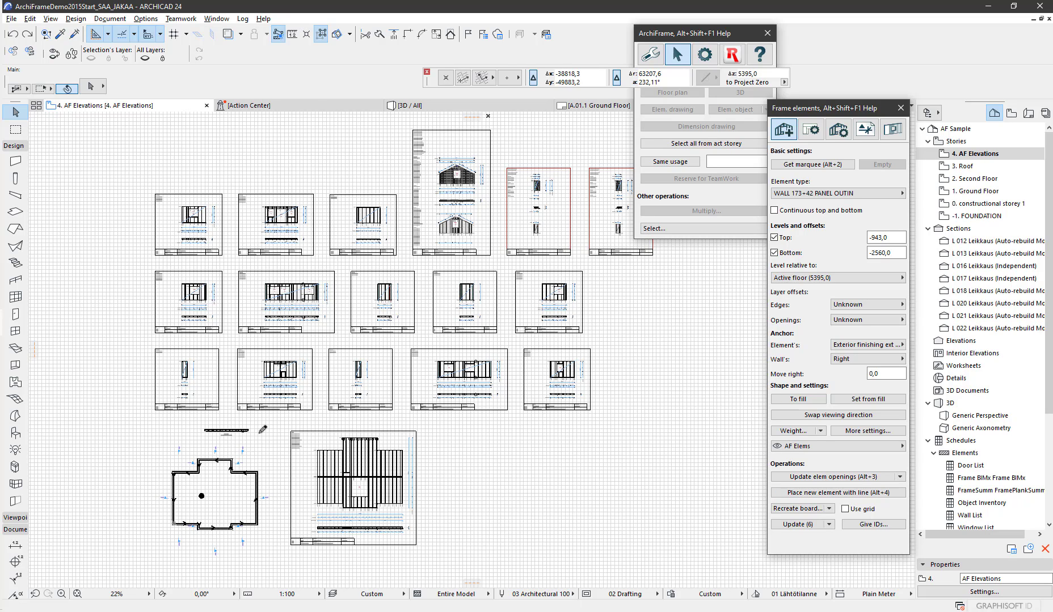
{"action": "key", "text": "F3"}
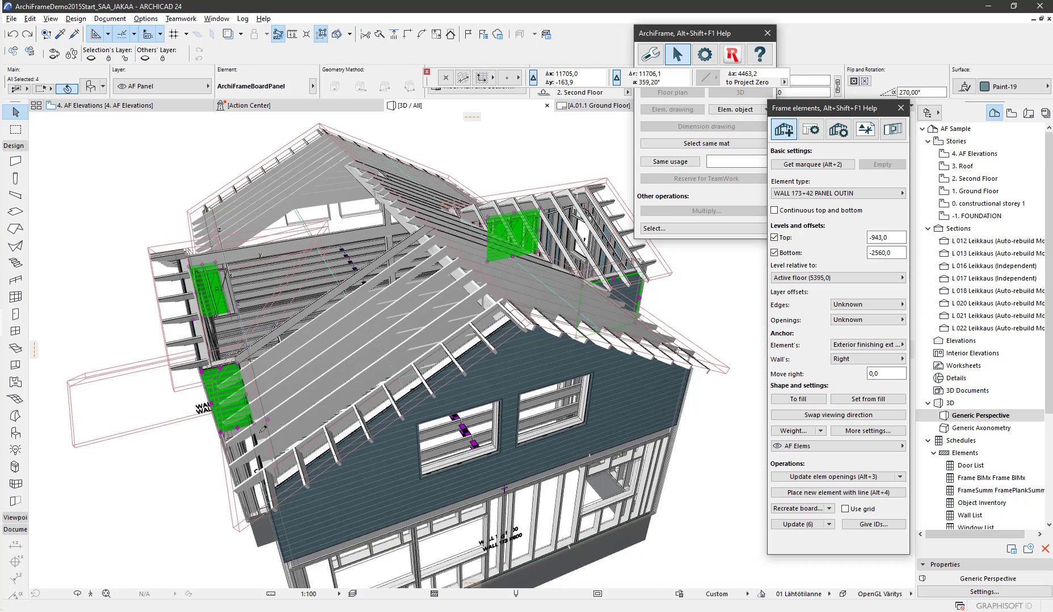
{"action": "key", "text": "F2"}
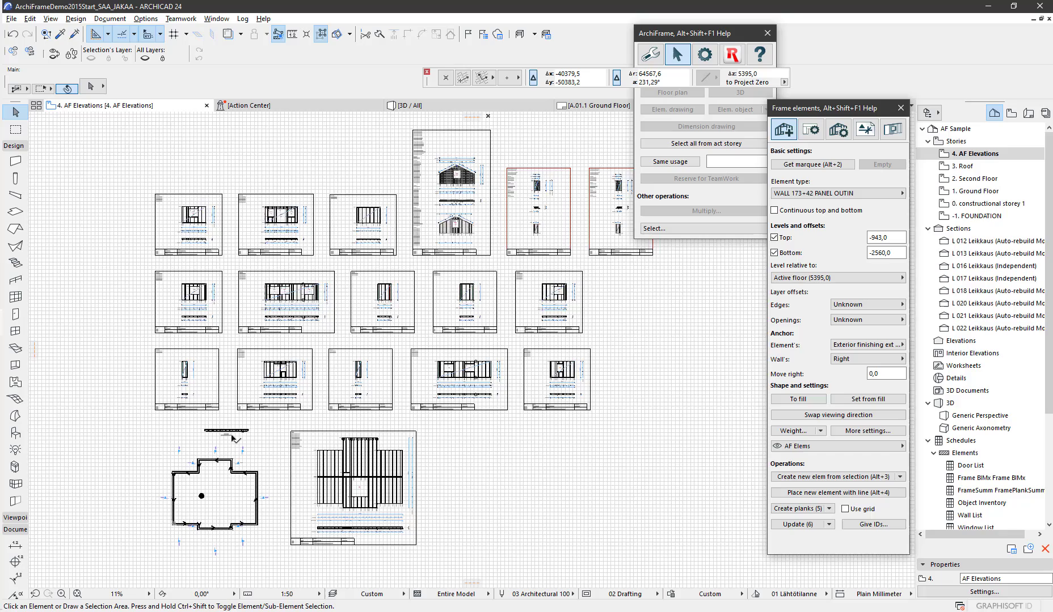
Step: Box-select the combined wall drawing and show it alone in 3D
{"action": "scroll", "coordinate": [227, 435], "scroll_direction": "up", "scroll_amount": 5}
{"action": "scroll", "coordinate": [192, 433], "scroll_direction": "up", "scroll_amount": 3}
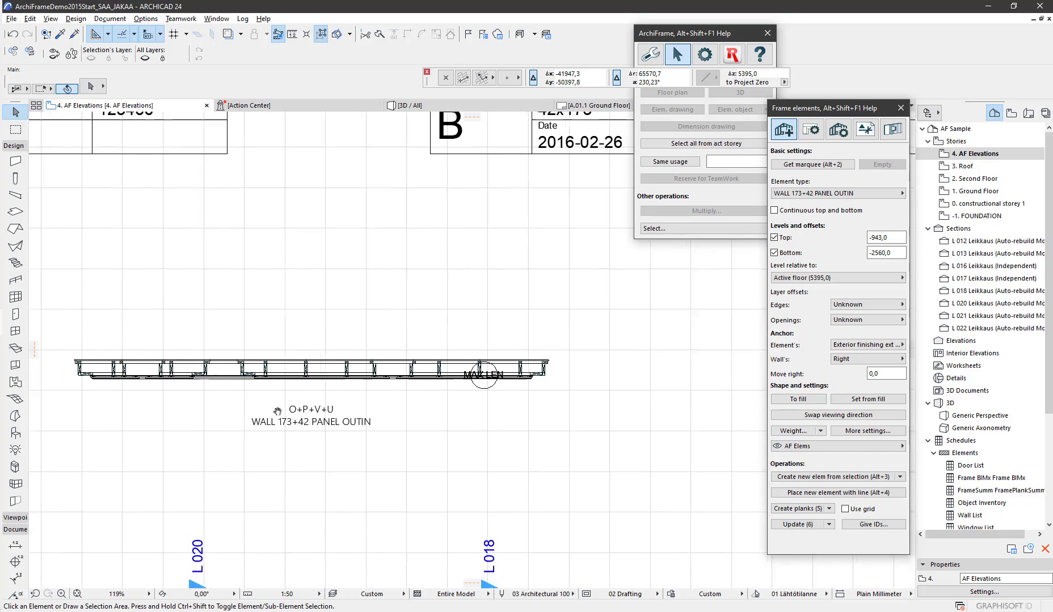
{"action": "left_click_drag", "start_coordinate": [76, 340], "coordinate": [588, 400]}
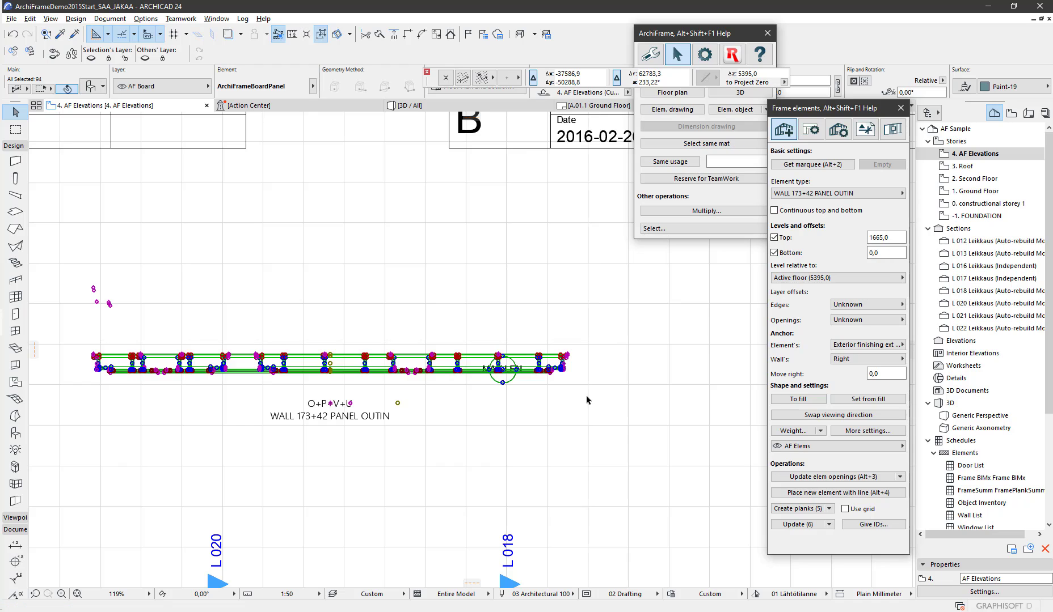
{"action": "key", "text": "F5"}
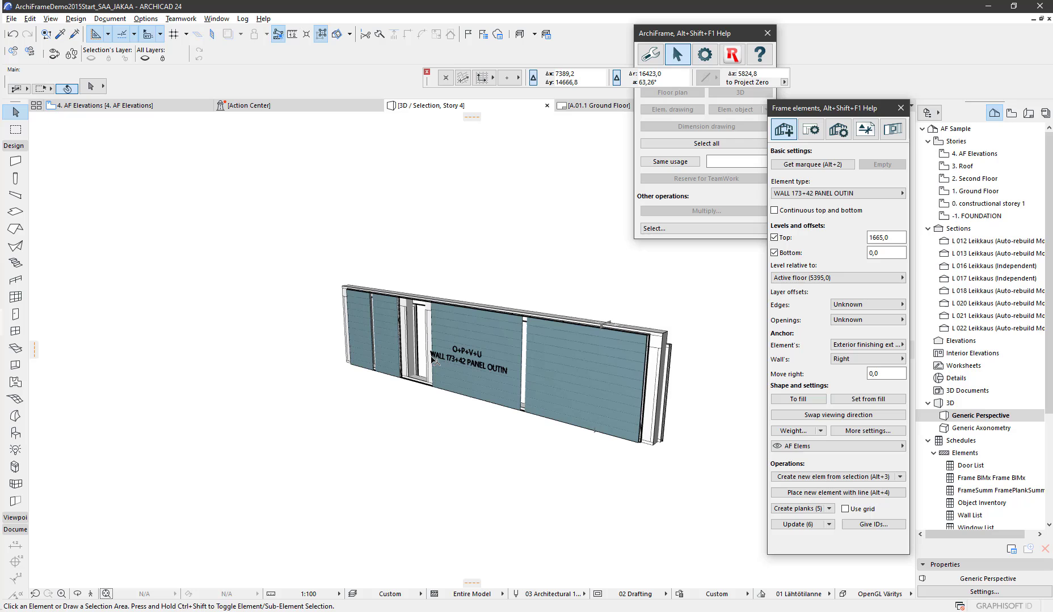
Step: Orbit and zoom the 3D wall, select its top plank, and return to the AF Elevations plan
{"action": "key", "text": "o"}
{"action": "left_click_drag", "start_coordinate": [432, 357], "coordinate": [347, 346]}
{"action": "scroll", "coordinate": [426, 334], "scroll_direction": "up", "scroll_amount": 5}
{"action": "scroll", "coordinate": [408, 326], "scroll_direction": "up", "scroll_amount": 3}
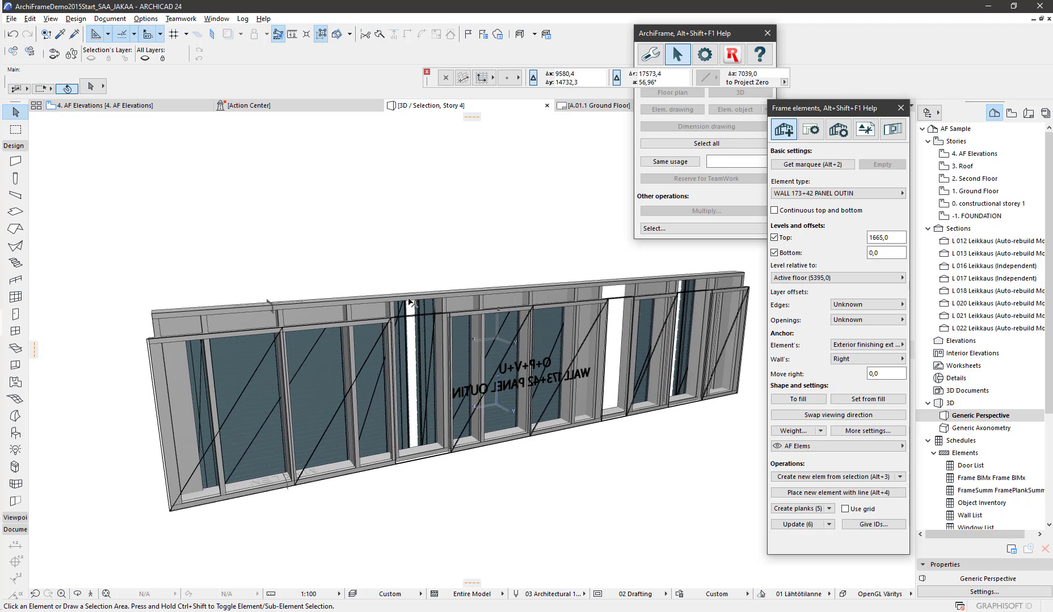
{"action": "left_click", "coordinate": [411, 303]}
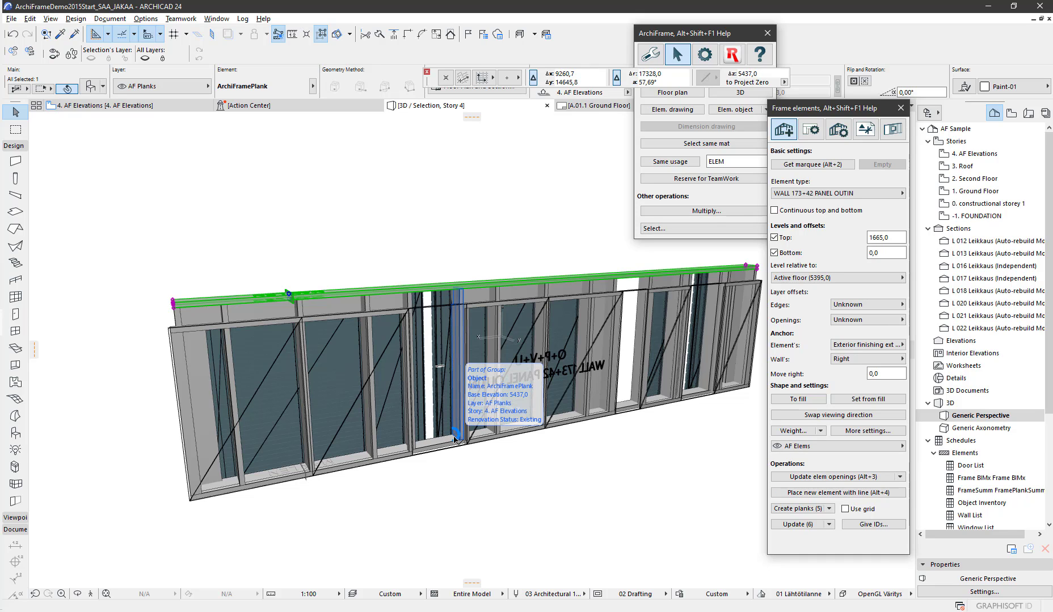
{"action": "left_click_drag", "start_coordinate": [454, 439], "coordinate": [453, 439]}
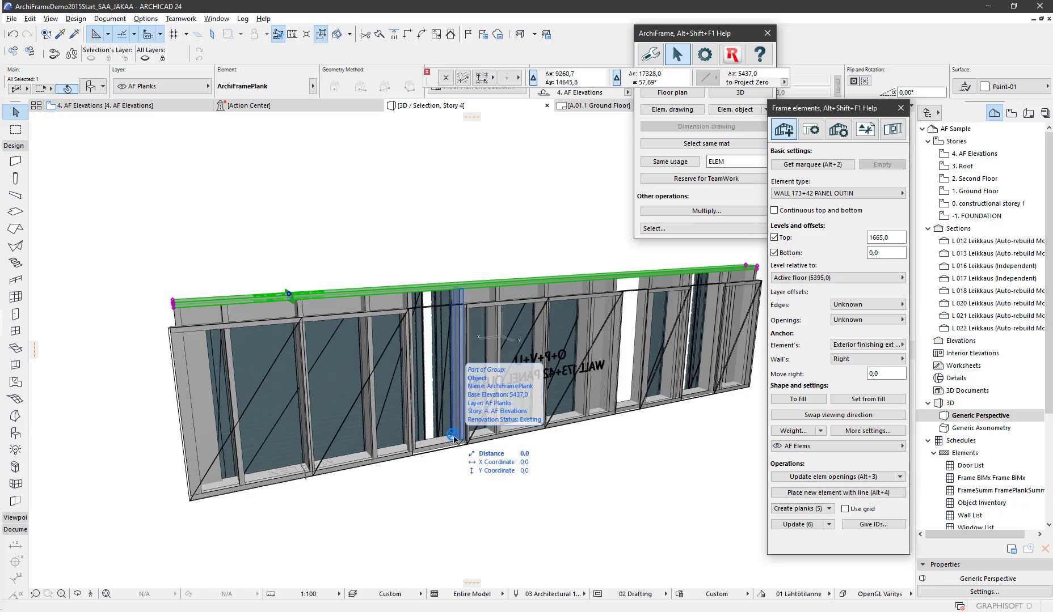
{"action": "key", "text": "F2"}
Step: Zoom to sheet U and review its print frame settings, leaving Print this frame off
{"action": "left_click", "coordinate": [453, 438]}
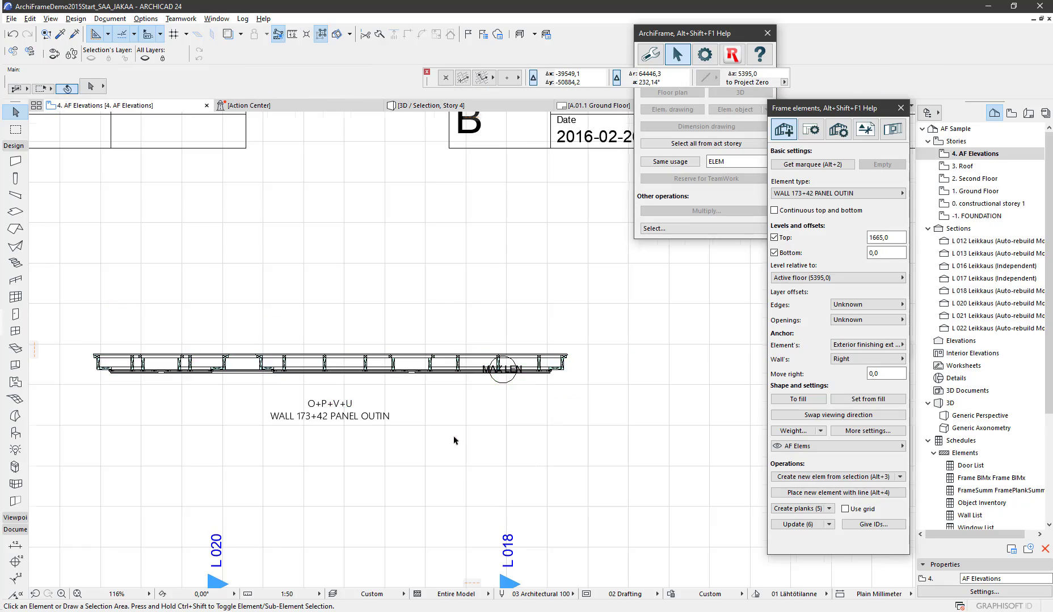
{"action": "scroll", "coordinate": [503, 340], "scroll_direction": "down", "scroll_amount": 6}
{"action": "middle_click_drag", "start_coordinate": [503, 340], "coordinate": [419, 323]}
{"action": "scroll", "coordinate": [418, 324], "scroll_direction": "up", "scroll_amount": 4}
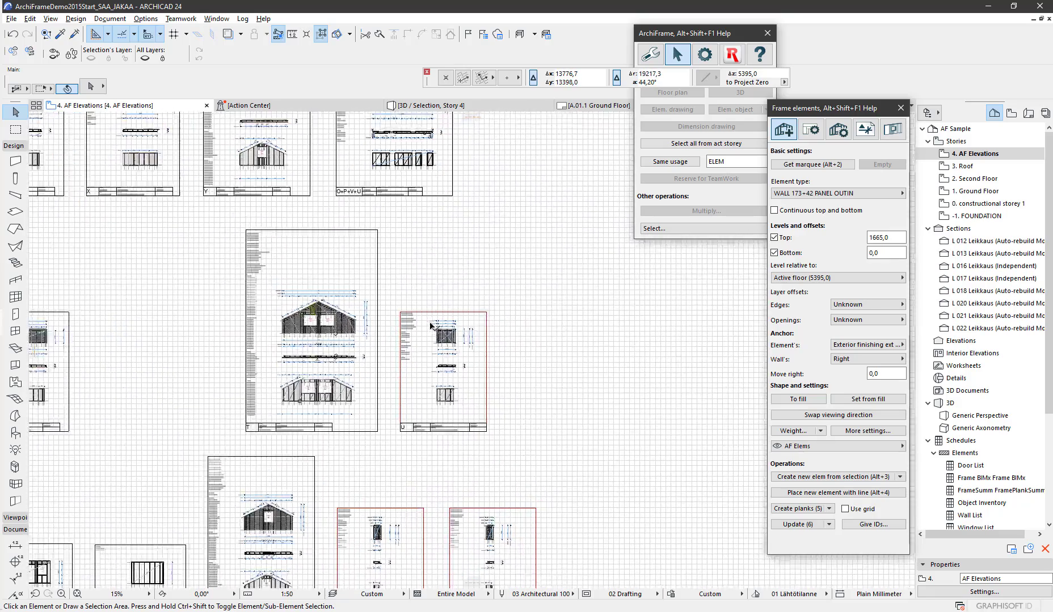
{"action": "scroll", "coordinate": [475, 368], "scroll_direction": "up", "scroll_amount": 3}
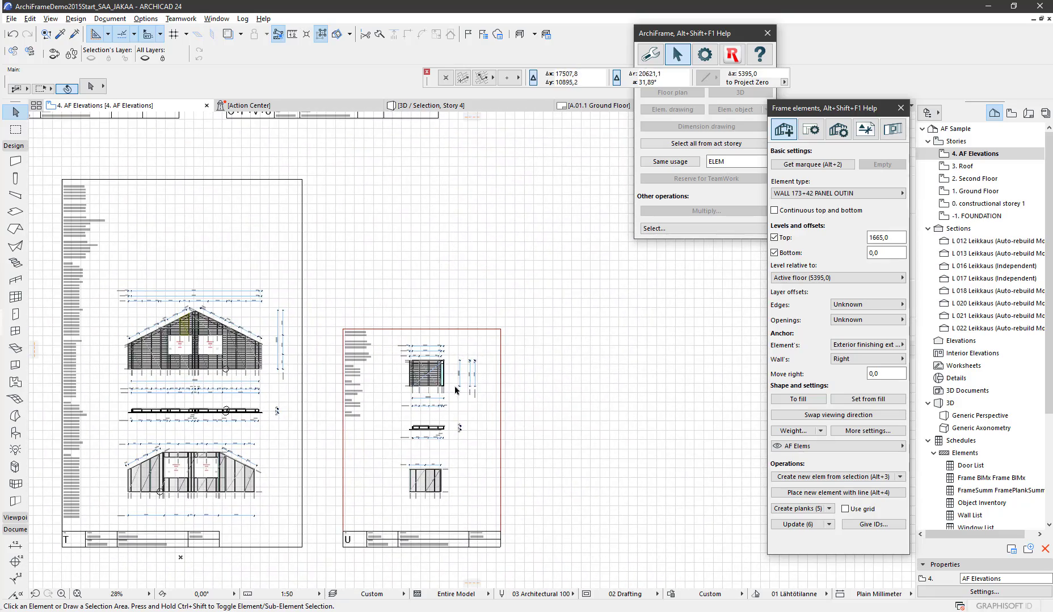
{"action": "scroll", "coordinate": [446, 399], "scroll_direction": "up", "scroll_amount": 2}
{"action": "middle_click_drag", "start_coordinate": [436, 365], "coordinate": [432, 338]}
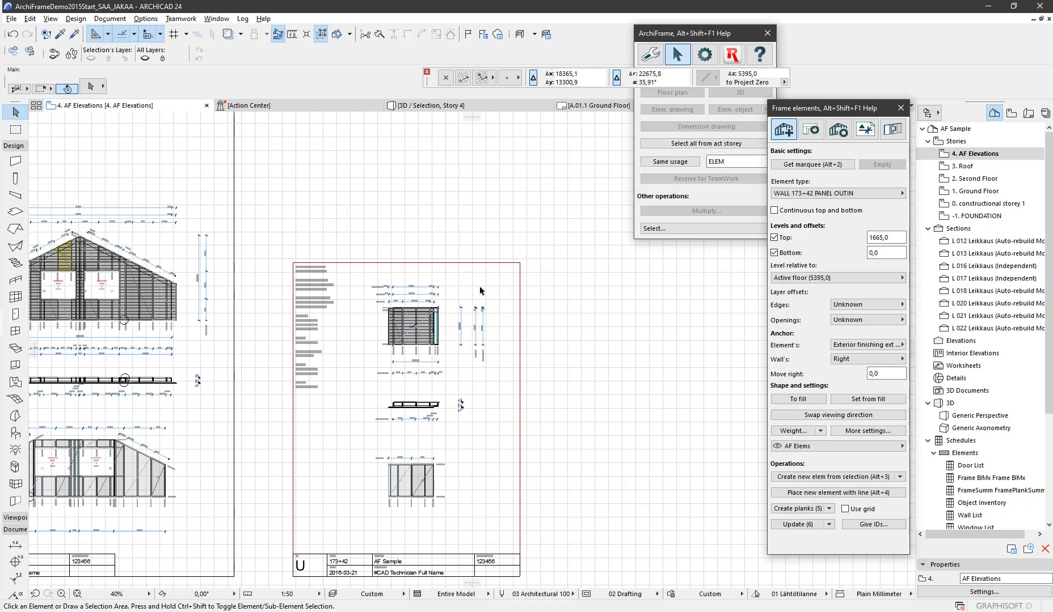
{"action": "left_click", "coordinate": [520, 273]}
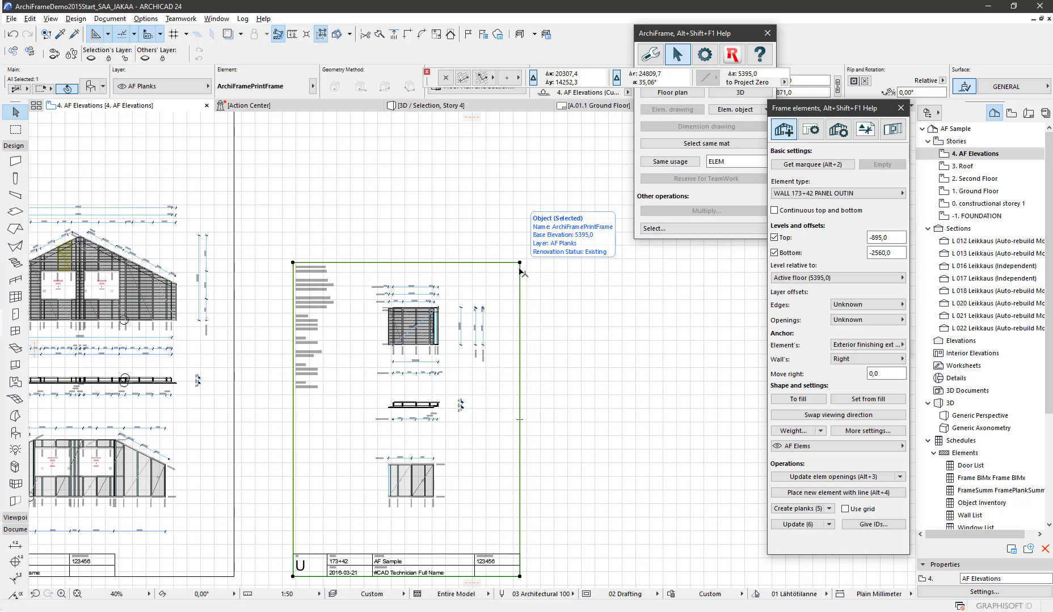
{"action": "left_click", "coordinate": [90, 86]}
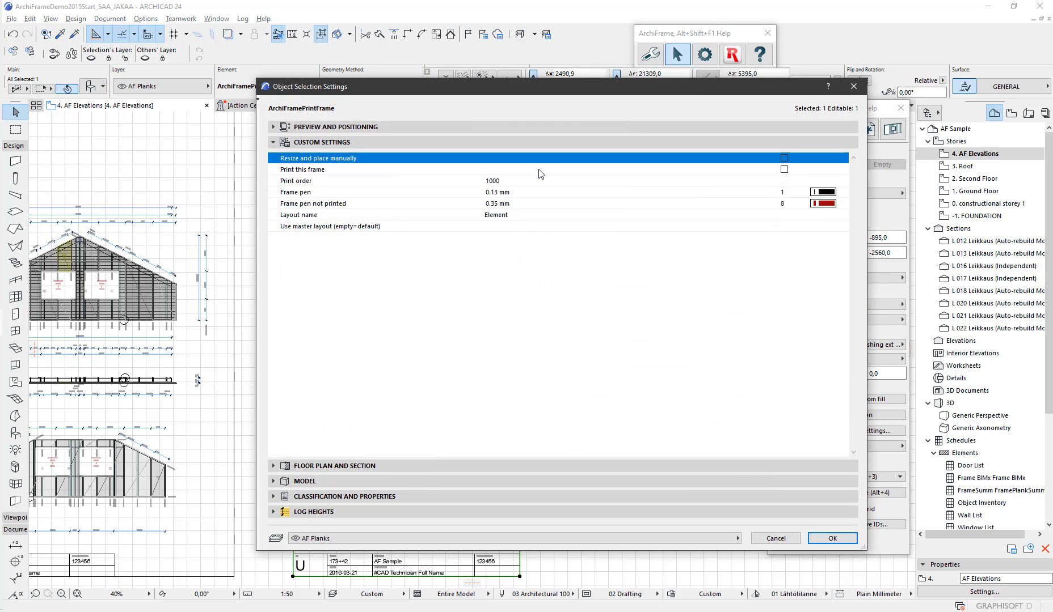
{"action": "left_click", "coordinate": [539, 170]}
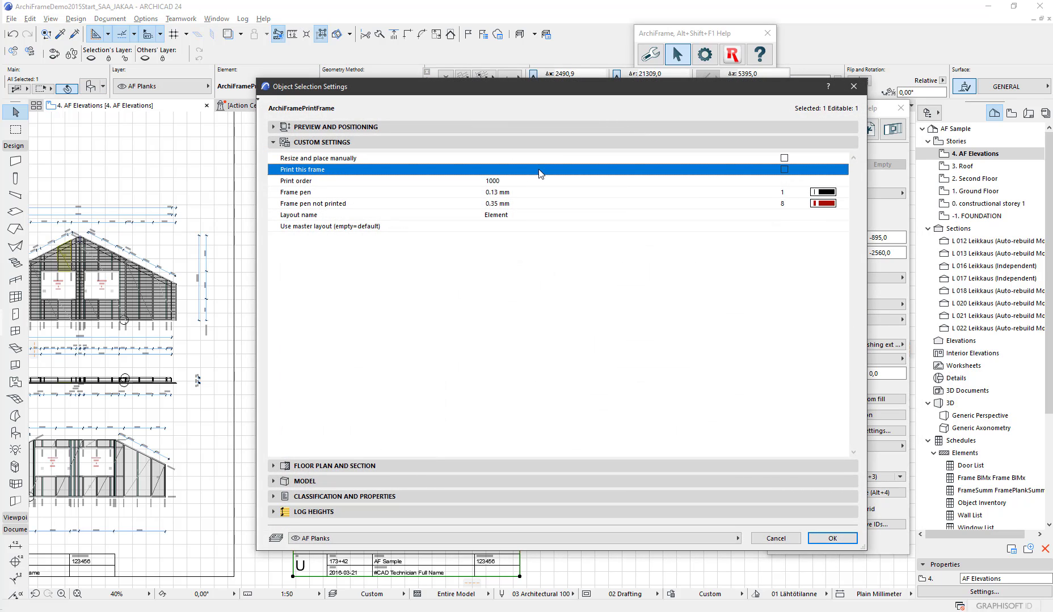
{"action": "left_click", "coordinate": [784, 169]}
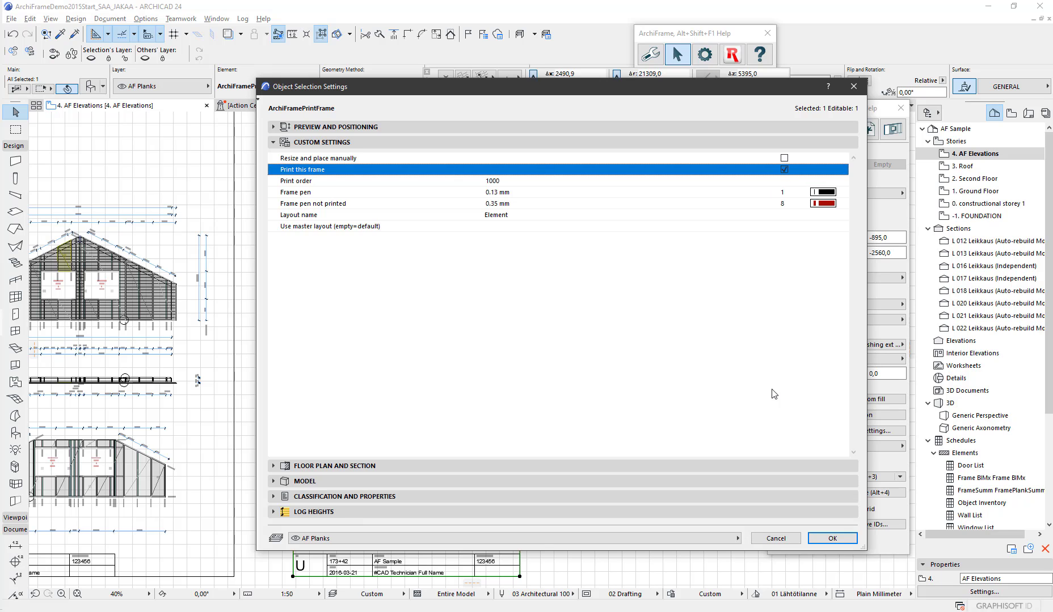
{"action": "left_click", "coordinate": [785, 171]}
{"action": "key", "text": "Escape"}
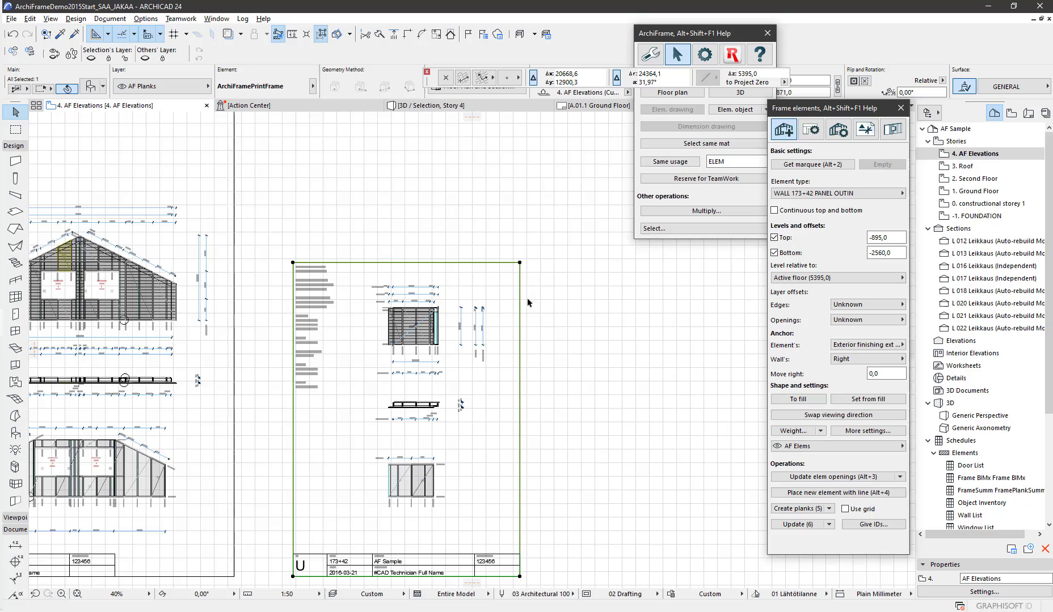
Step: Select the vertical plank in sheet U and show its All Parameters list
{"action": "scroll", "coordinate": [510, 272], "scroll_direction": "down", "scroll_amount": 5}
{"action": "middle_click_drag", "start_coordinate": [502, 248], "coordinate": [497, 286]}
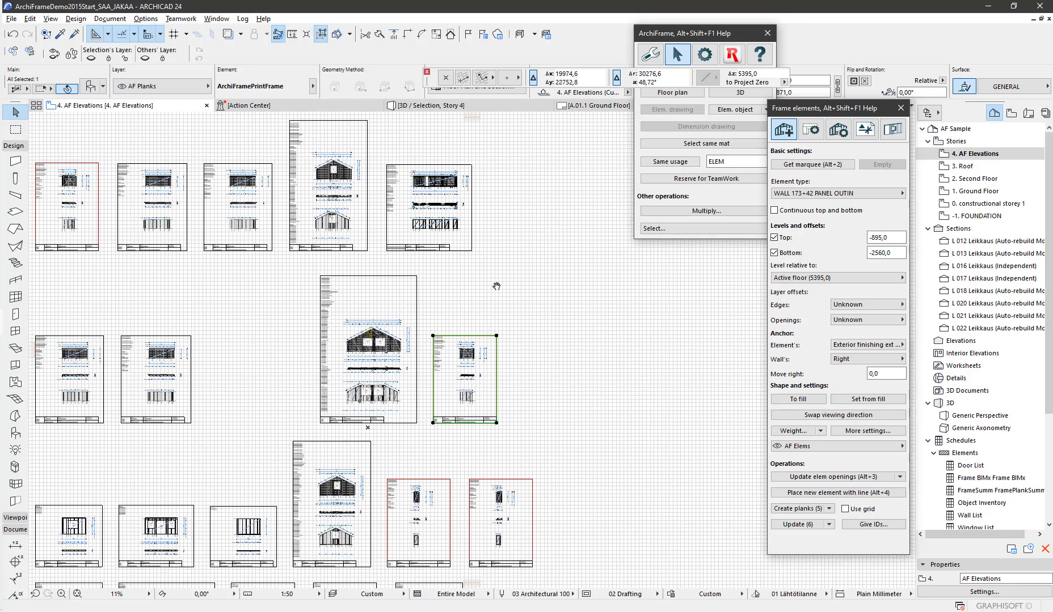
{"action": "scroll", "coordinate": [467, 360], "scroll_direction": "up", "scroll_amount": 8}
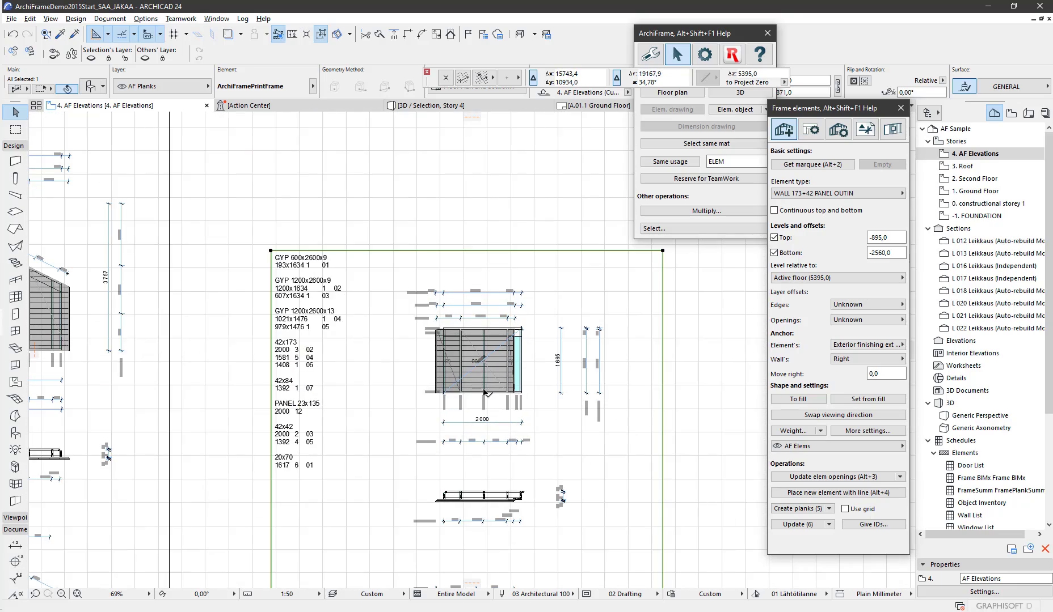
{"action": "left_click", "coordinate": [484, 390]}
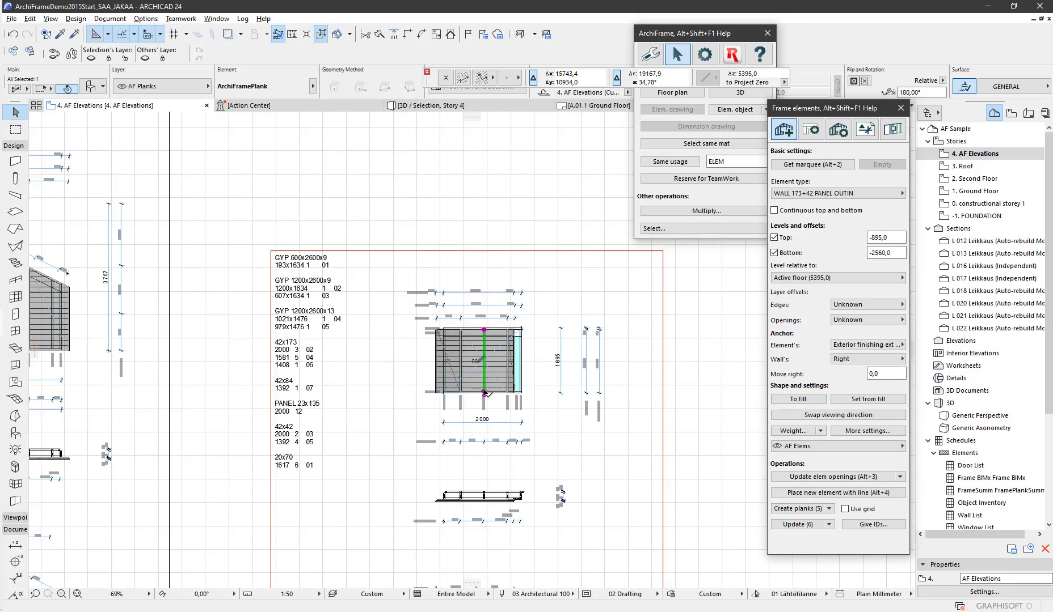
{"action": "left_click", "coordinate": [91, 86]}
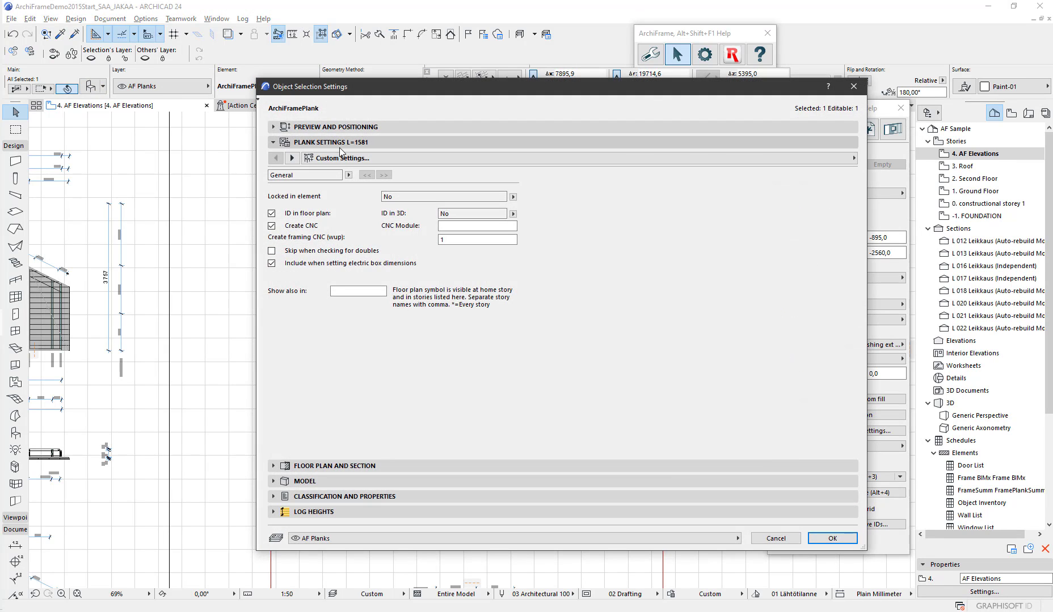
{"action": "left_click", "coordinate": [342, 159]}
{"action": "left_click", "coordinate": [884, 173]}
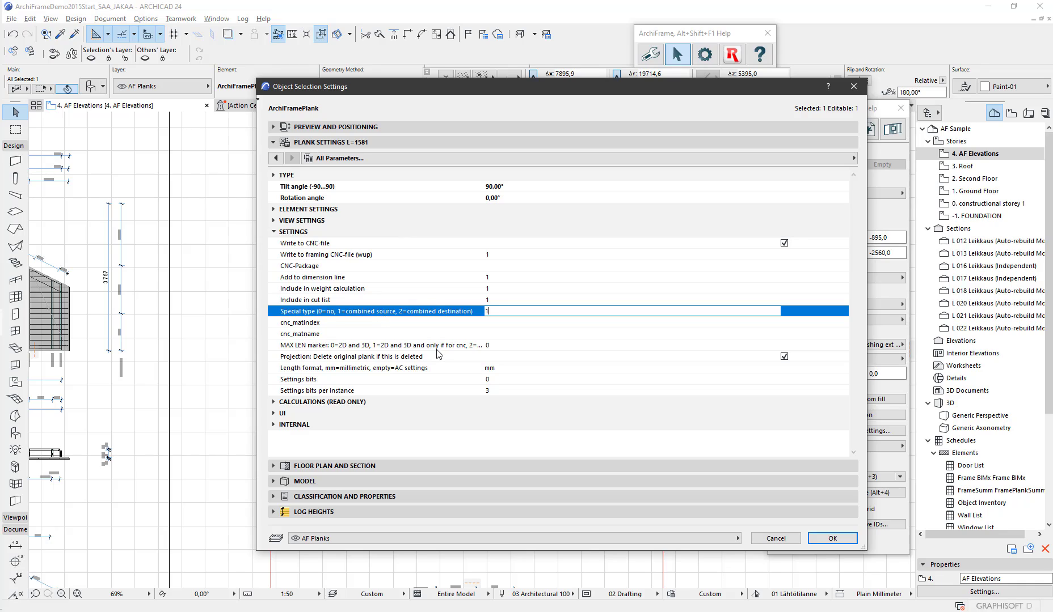
{"action": "key", "text": "Return"}
{"action": "scroll", "coordinate": [453, 329], "scroll_direction": "down", "scroll_amount": 6}
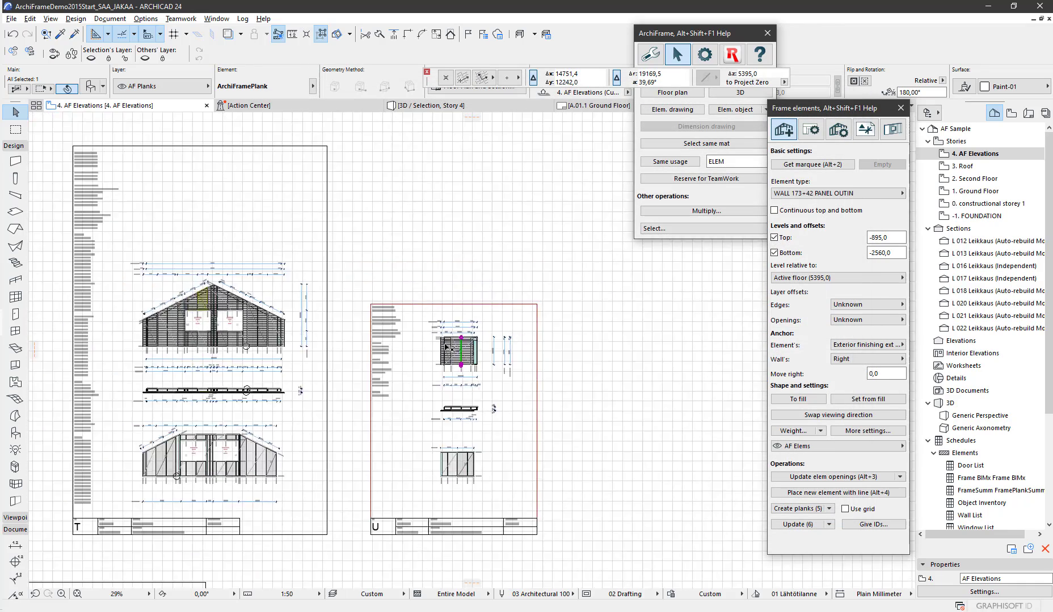
{"action": "scroll", "coordinate": [404, 222], "scroll_direction": "up", "scroll_amount": 6}
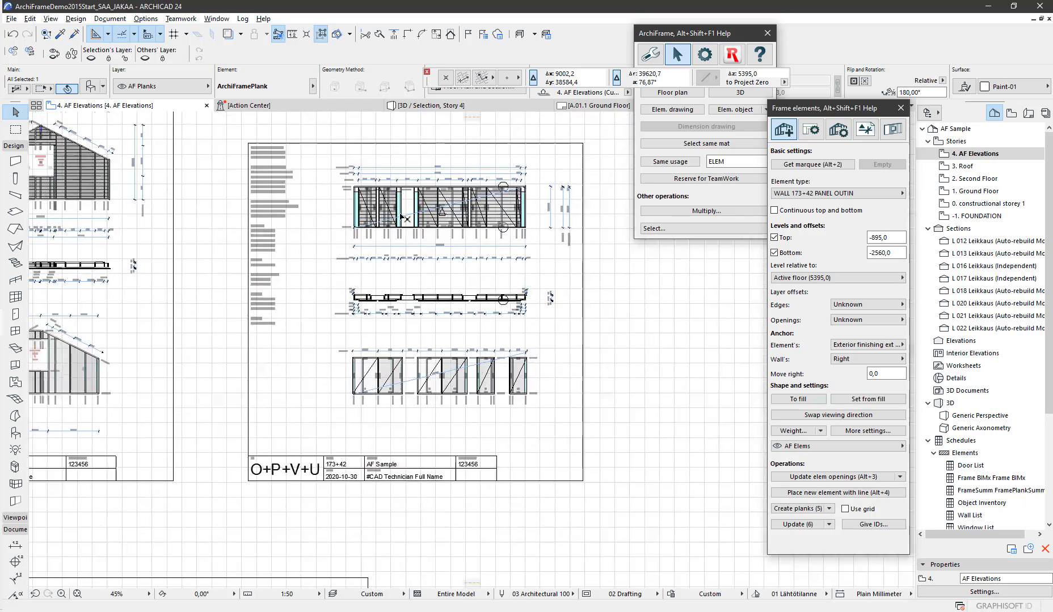
{"action": "scroll", "coordinate": [402, 220], "scroll_direction": "up", "scroll_amount": 4}
{"action": "key", "text": "Escape"}
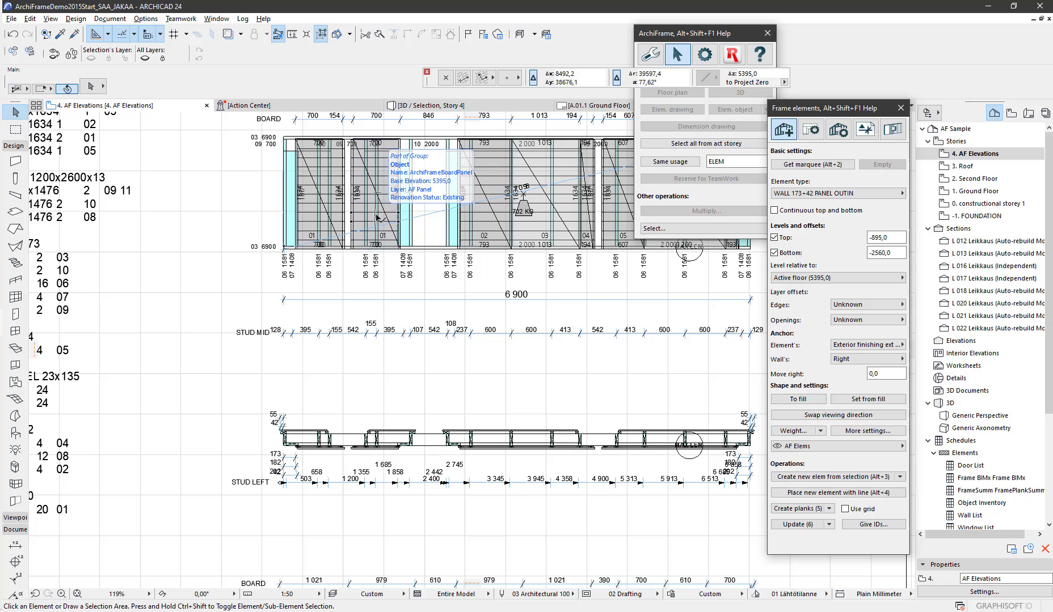
{"action": "double_click", "coordinate": [377, 218]}
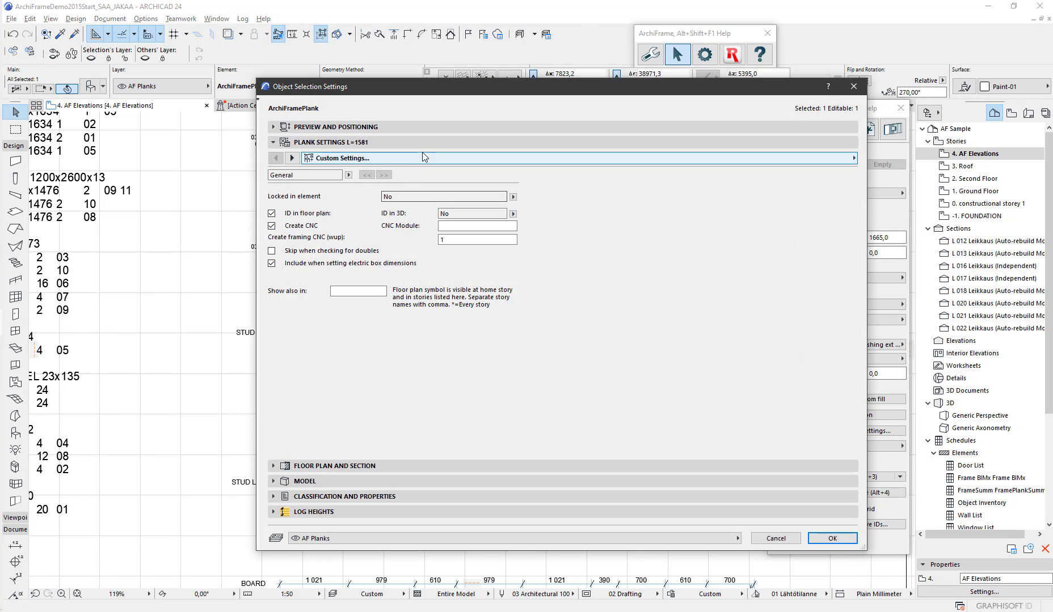
{"action": "left_click", "coordinate": [844, 159]}
{"action": "left_click", "coordinate": [877, 173]}
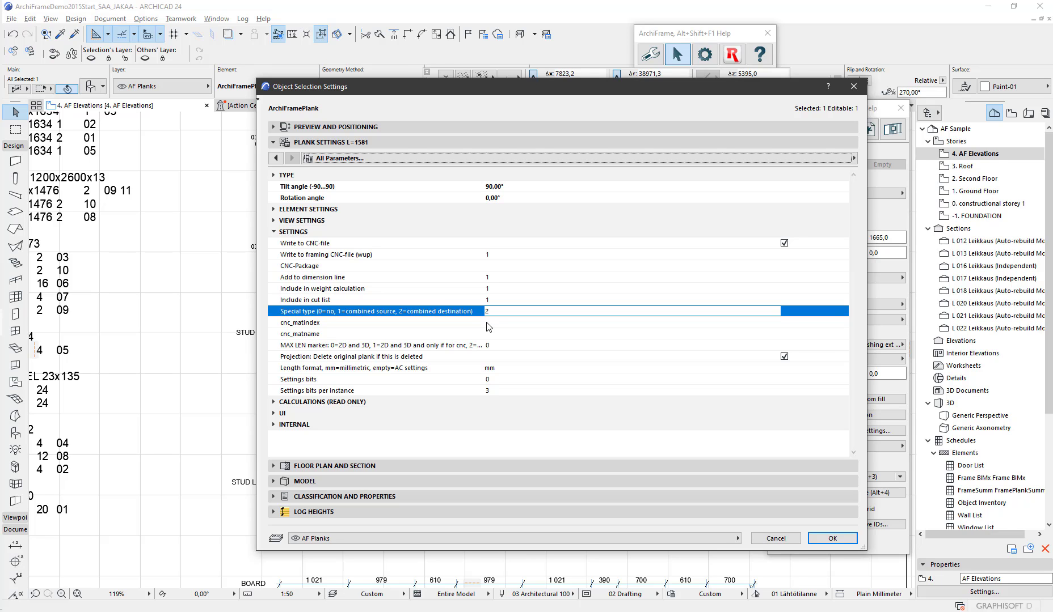
{"action": "key", "text": "Return"}
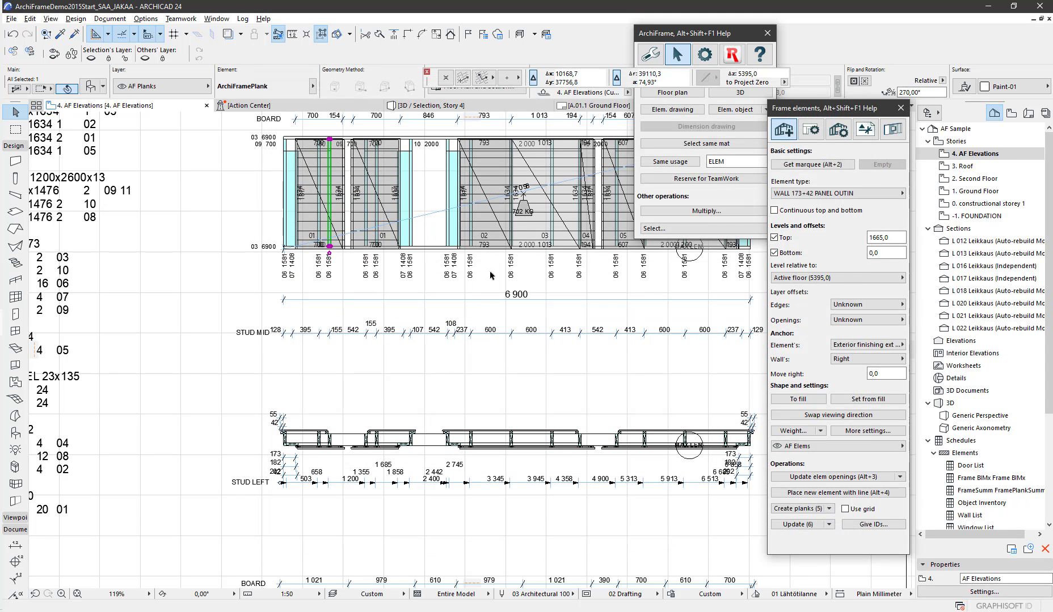
Step: Select the board panel and verify its Special type is 2 in the SETTINGS section
{"action": "left_click", "coordinate": [492, 230]}
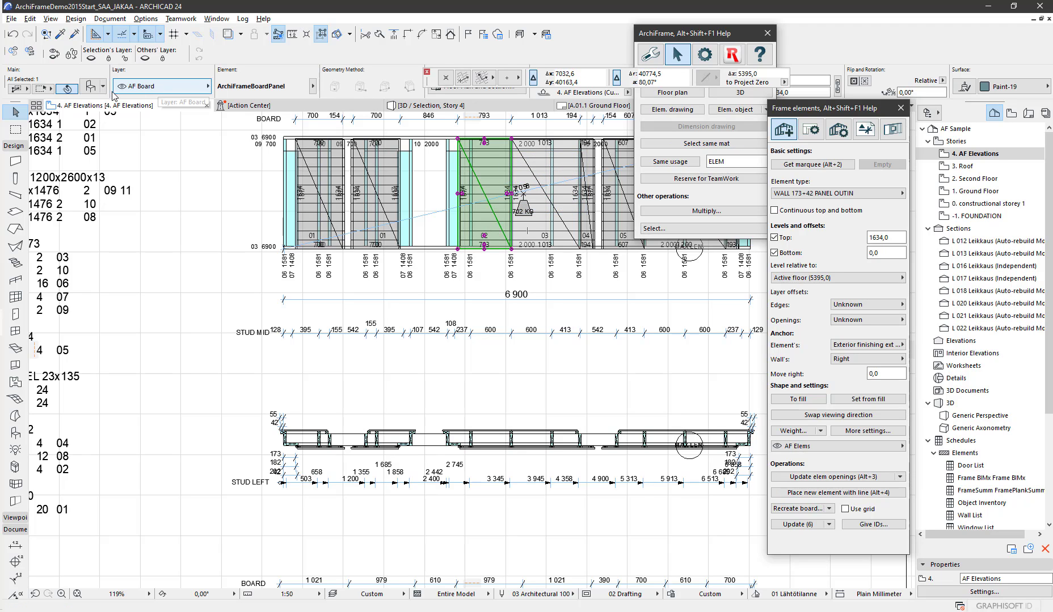
{"action": "left_click", "coordinate": [91, 86]}
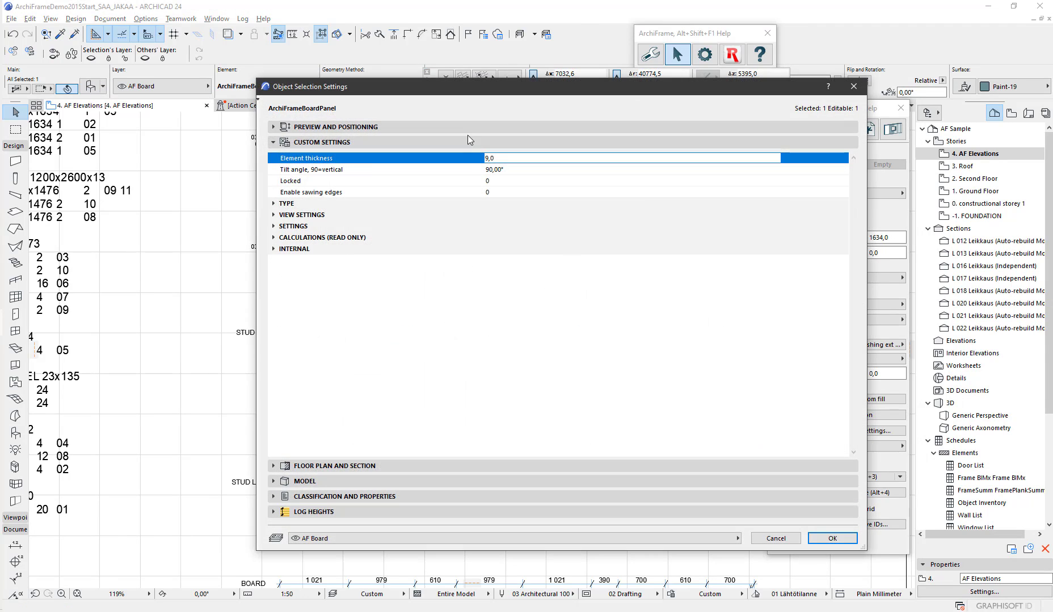
{"action": "left_click", "coordinate": [275, 226]}
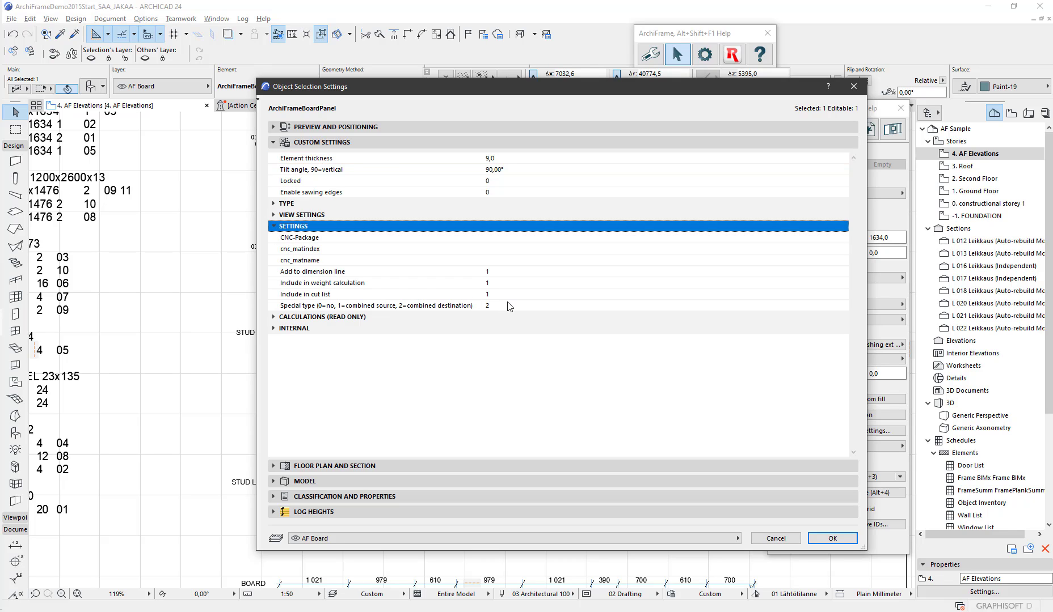
{"action": "left_click", "coordinate": [509, 306]}
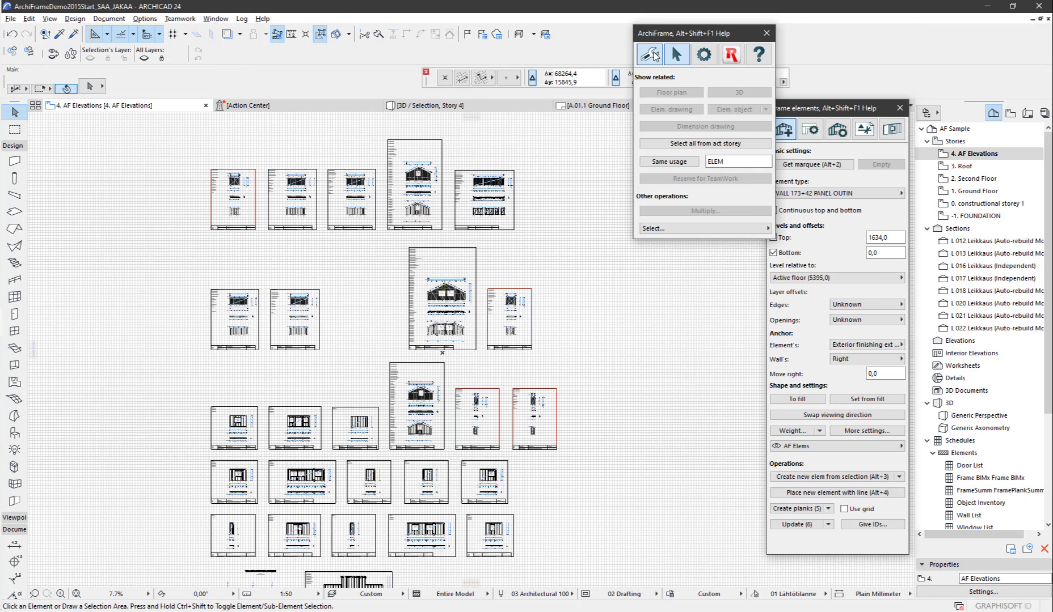
Step: Open the ArchiFrame Frame planks tools and choose CSV Elements for transportation as the listing
{"action": "left_click", "coordinate": [652, 55]}
{"action": "left_click", "coordinate": [653, 78]}
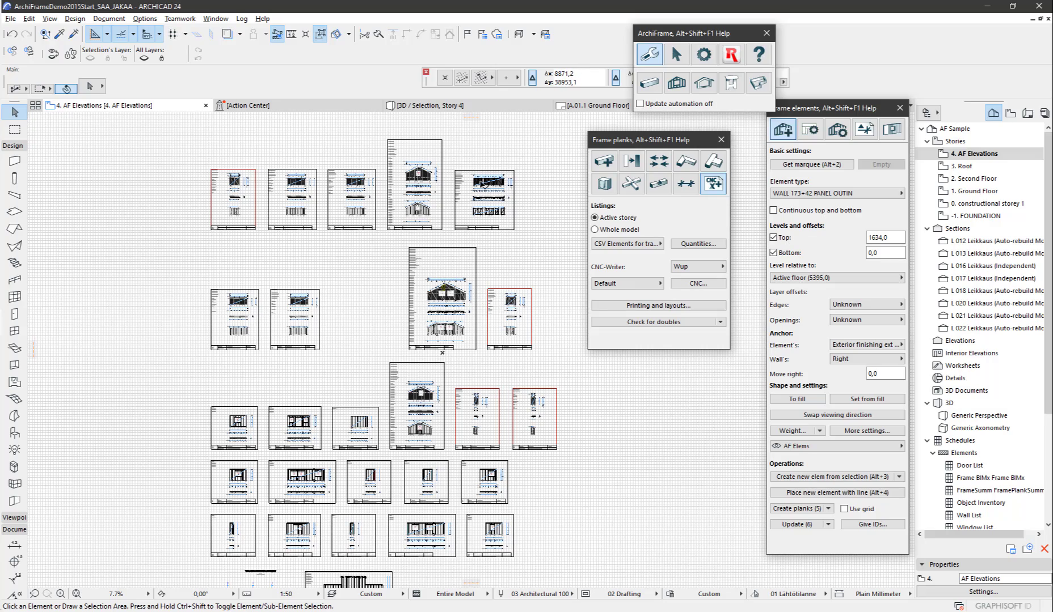
{"action": "scroll", "coordinate": [481, 183], "scroll_direction": "up", "scroll_amount": 5}
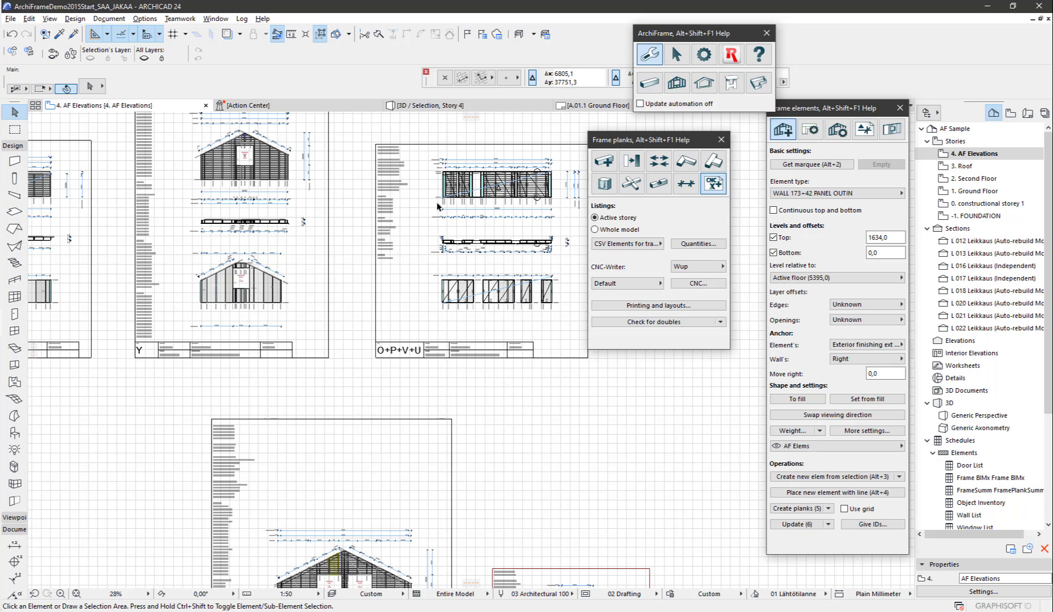
{"action": "left_click", "coordinate": [659, 244]}
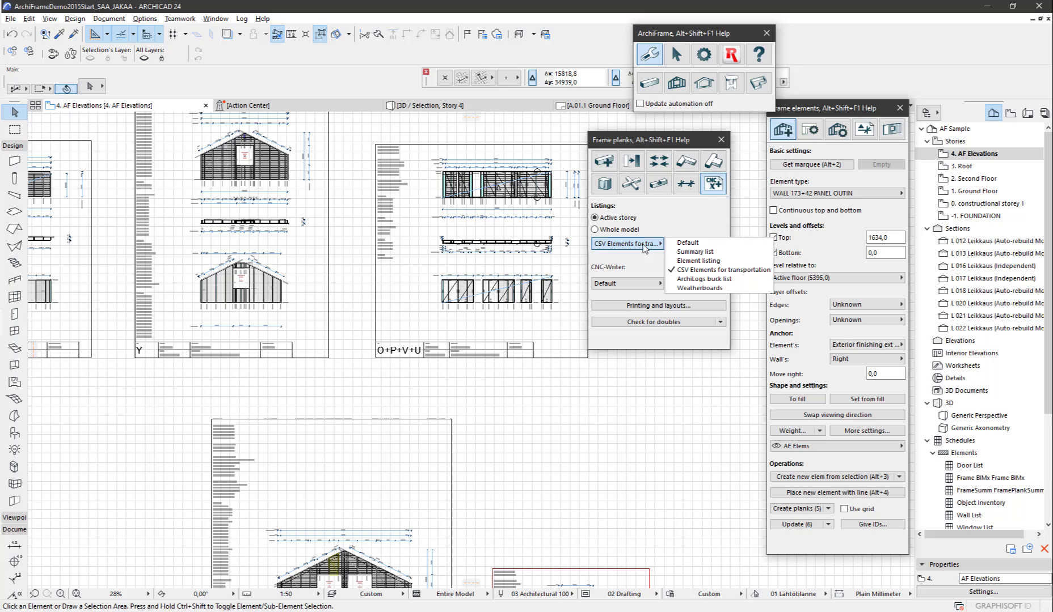
{"action": "left_click", "coordinate": [690, 271]}
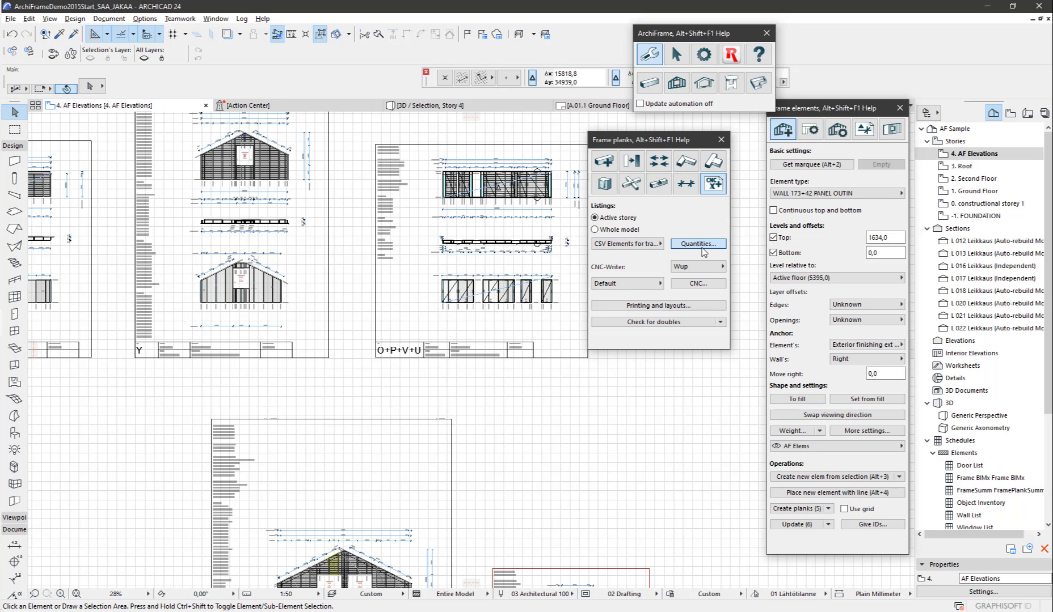
Step: Export the transport CSV to c:\t\ with 'Include combined, skip sources' and check the O+P+V+U row
{"action": "left_click", "coordinate": [699, 245]}
{"action": "left_click", "coordinate": [569, 204]}
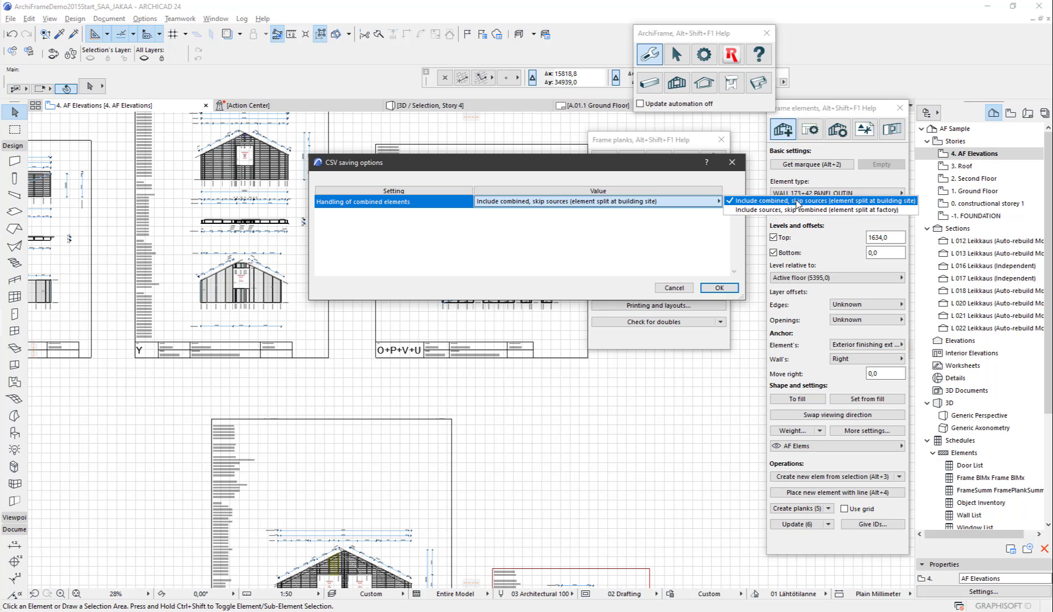
{"action": "left_click", "coordinate": [796, 205]}
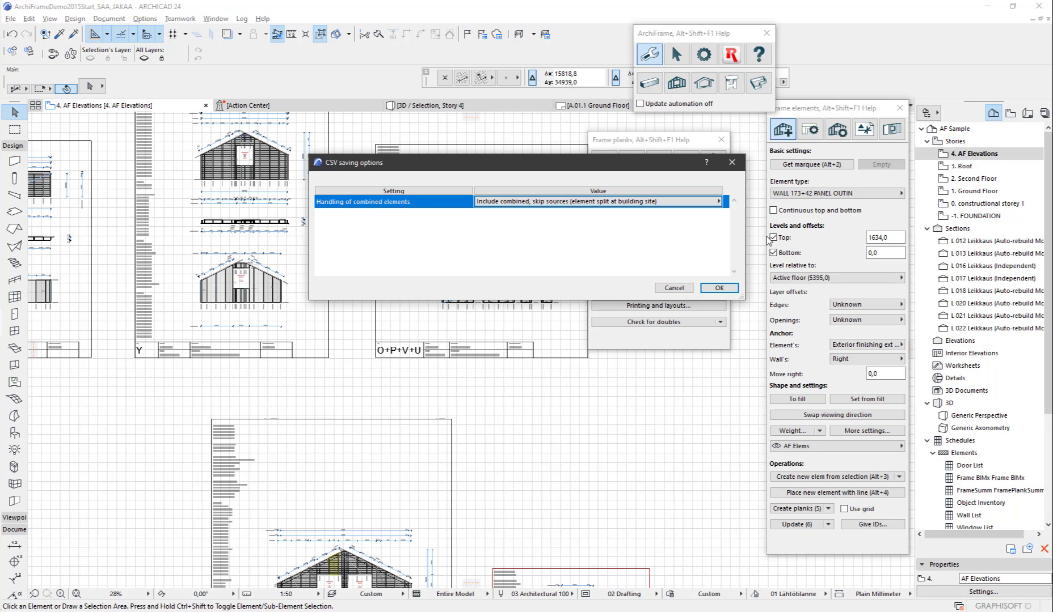
{"action": "left_click", "coordinate": [719, 288]}
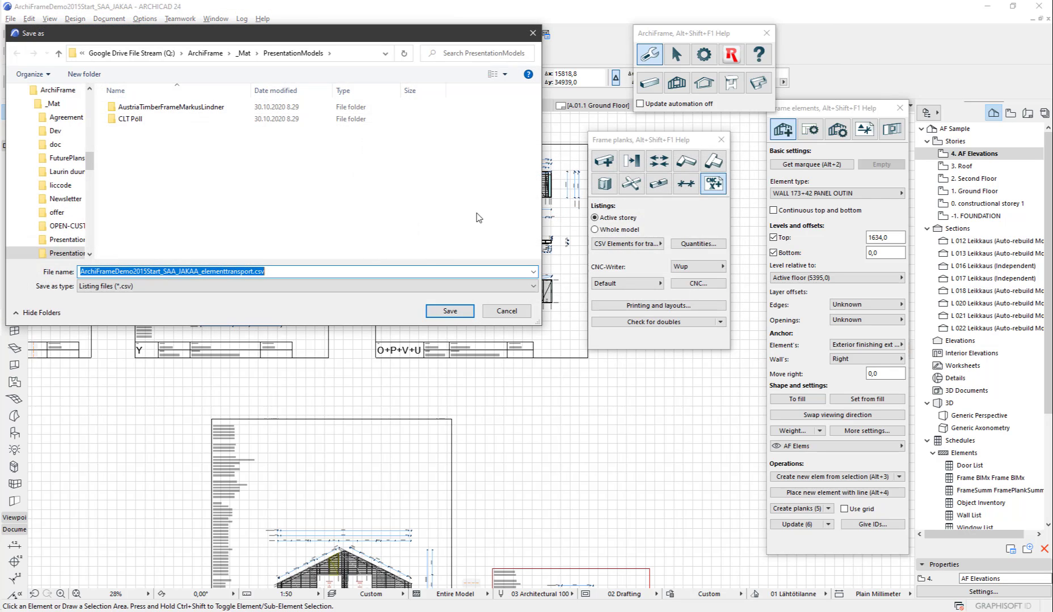
{"action": "key", "text": "Home"}
{"action": "type", "text": "c:\\t\\"}
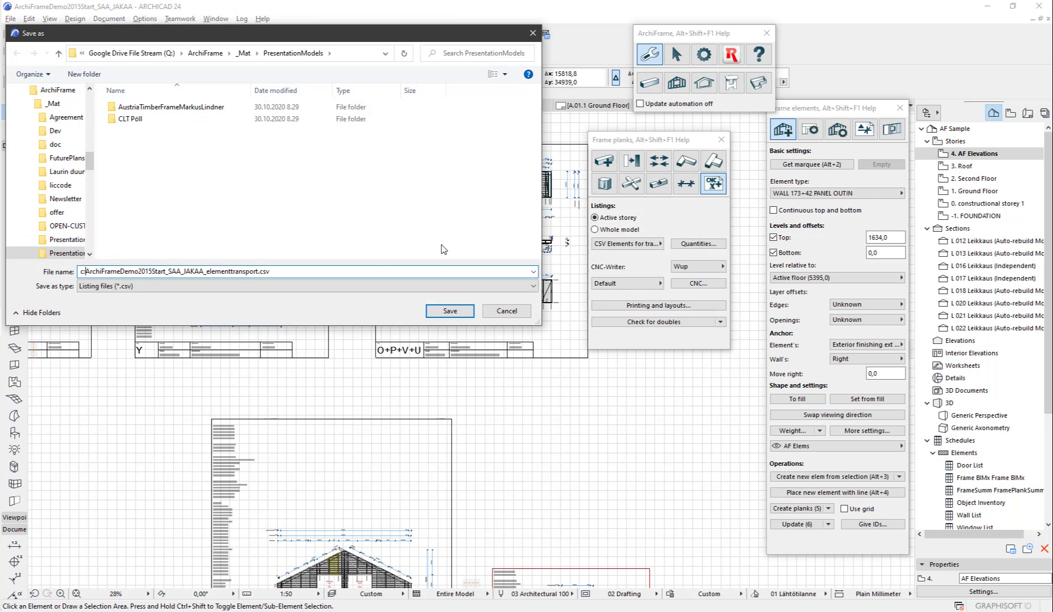
{"action": "key", "text": "Return"}
{"action": "key", "text": "Return"}
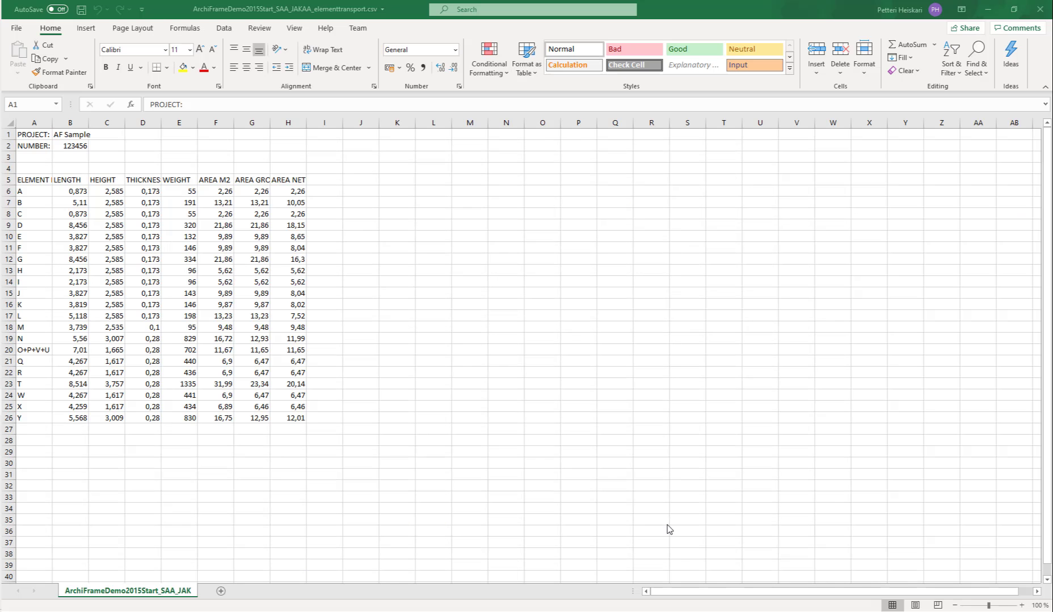
{"action": "left_click", "coordinate": [48, 352]}
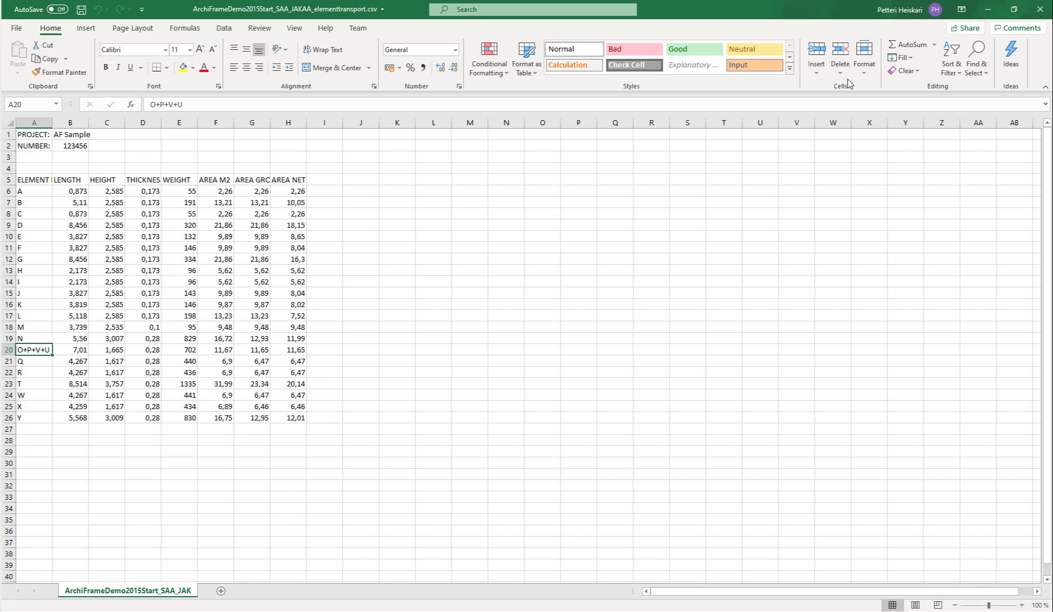
Step: Close Excel and re-run Quantities with 'Include sources, skip combined' handling
{"action": "left_click", "coordinate": [1039, 9]}
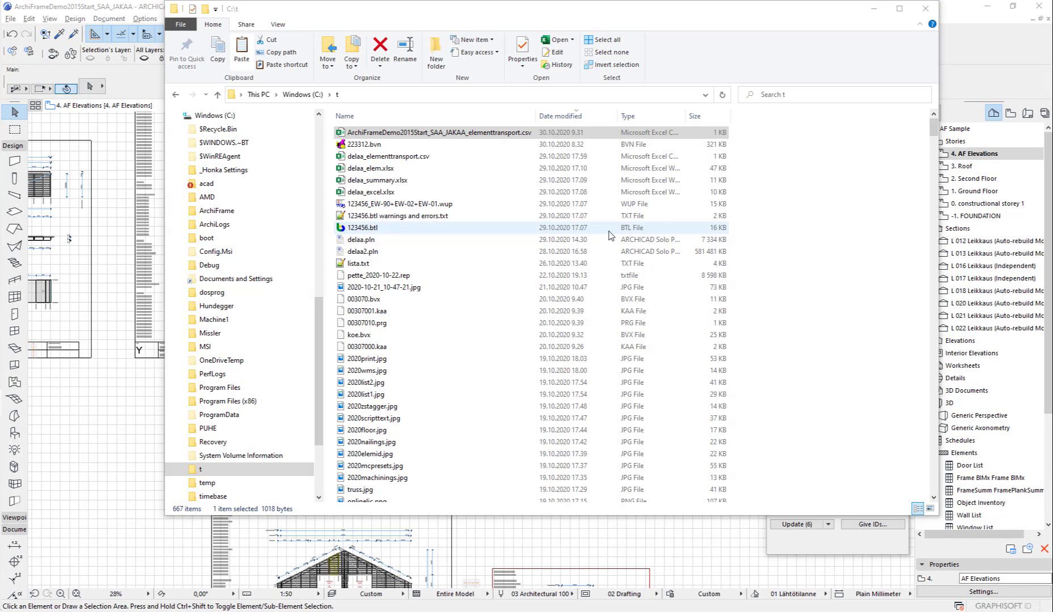
{"action": "key", "text": "alt+Tab"}
{"action": "left_click", "coordinate": [610, 234]}
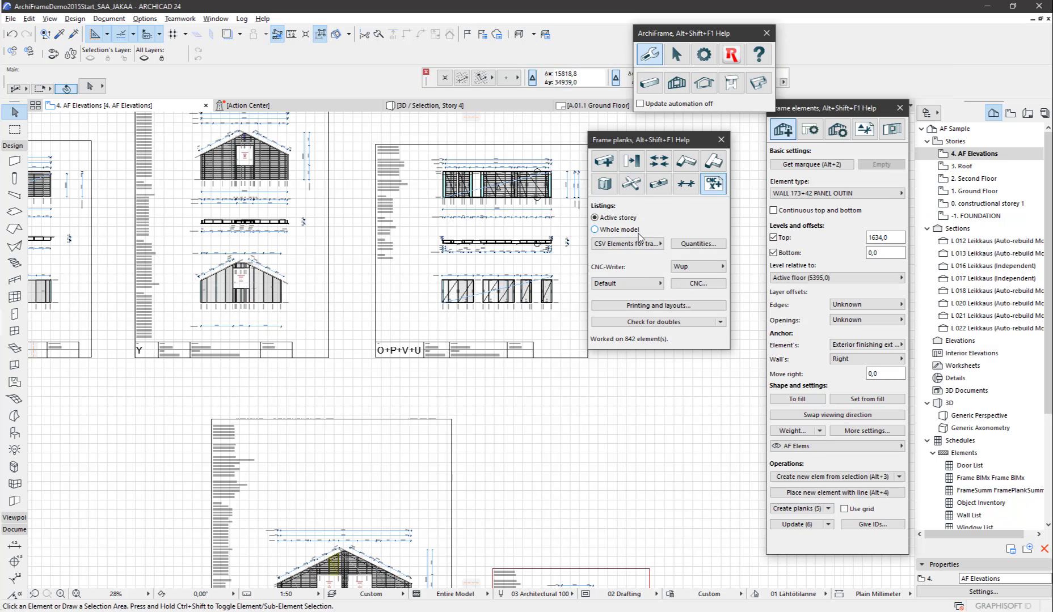
{"action": "left_click", "coordinate": [690, 245]}
{"action": "left_click", "coordinate": [652, 202]}
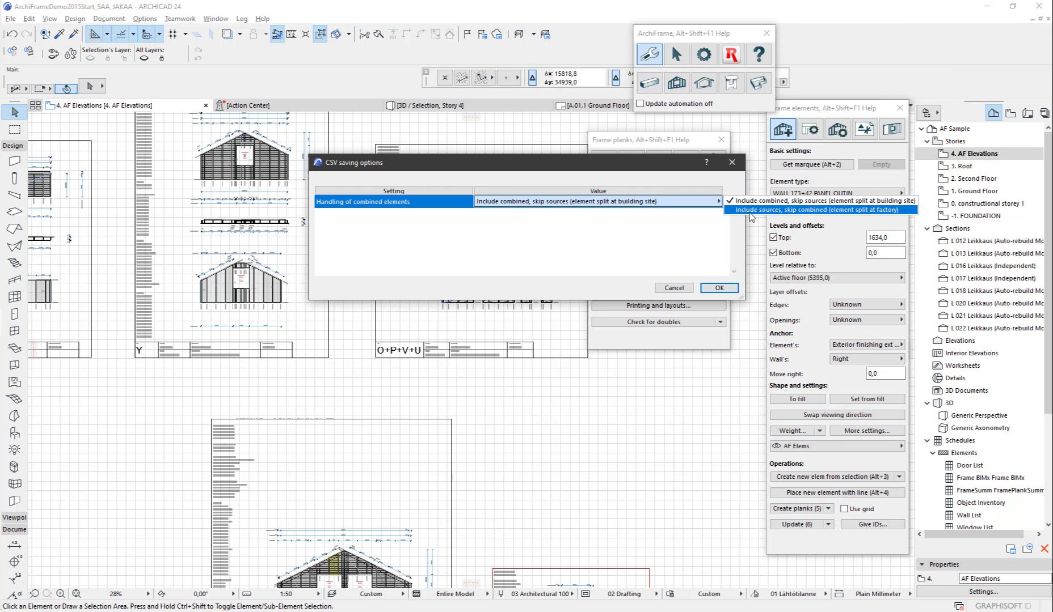
{"action": "left_click", "coordinate": [750, 212]}
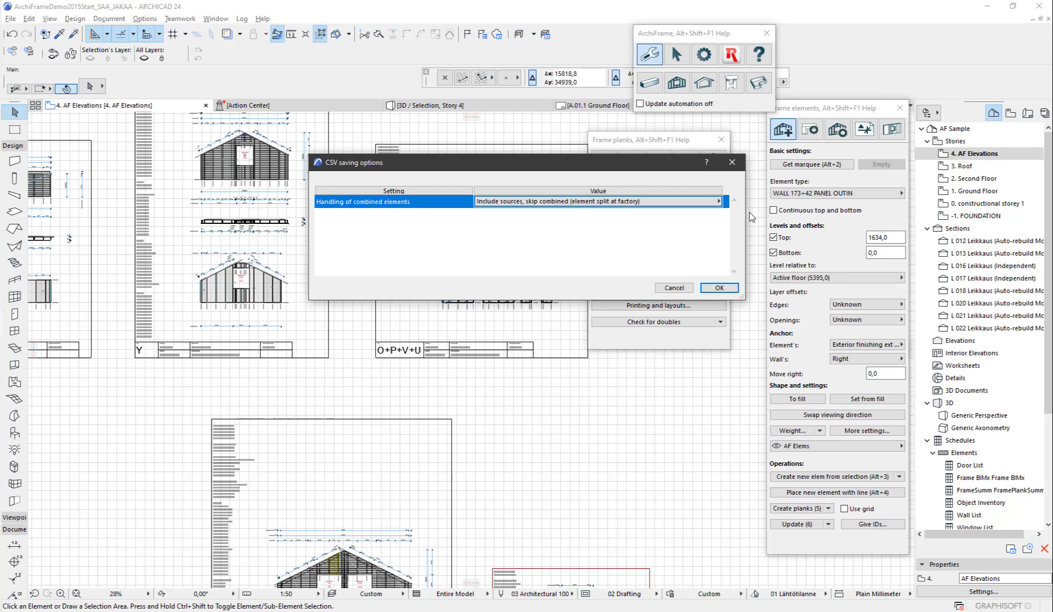
{"action": "left_click", "coordinate": [718, 288]}
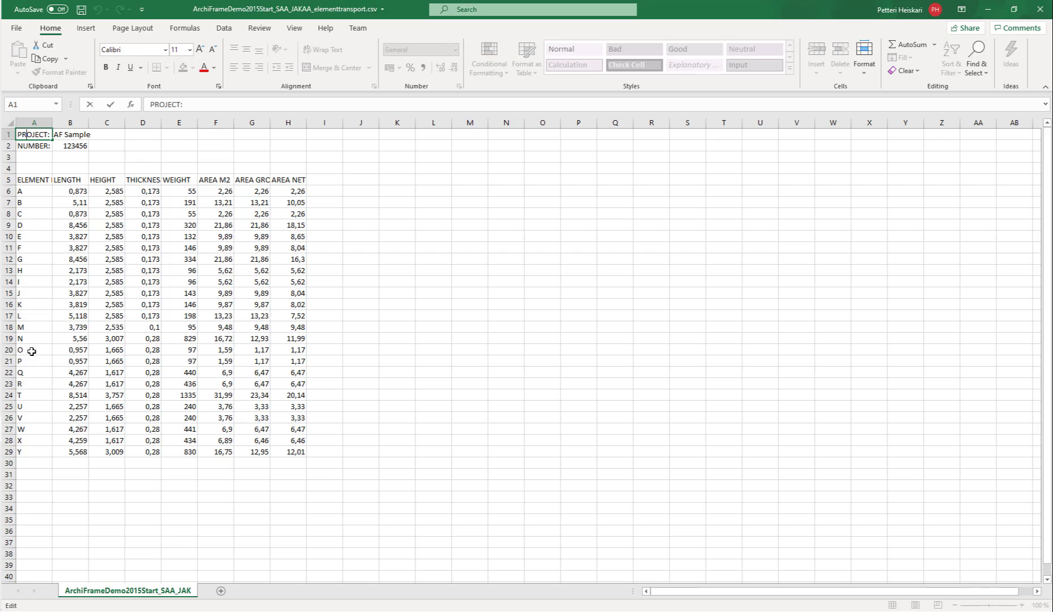
Step: Mark the separate O, P, U and V rows (A20, A22, A25, A26) in the CSV
{"action": "left_click", "coordinate": [29, 351]}
{"action": "left_click", "coordinate": [34, 372], "text": "ctrl"}
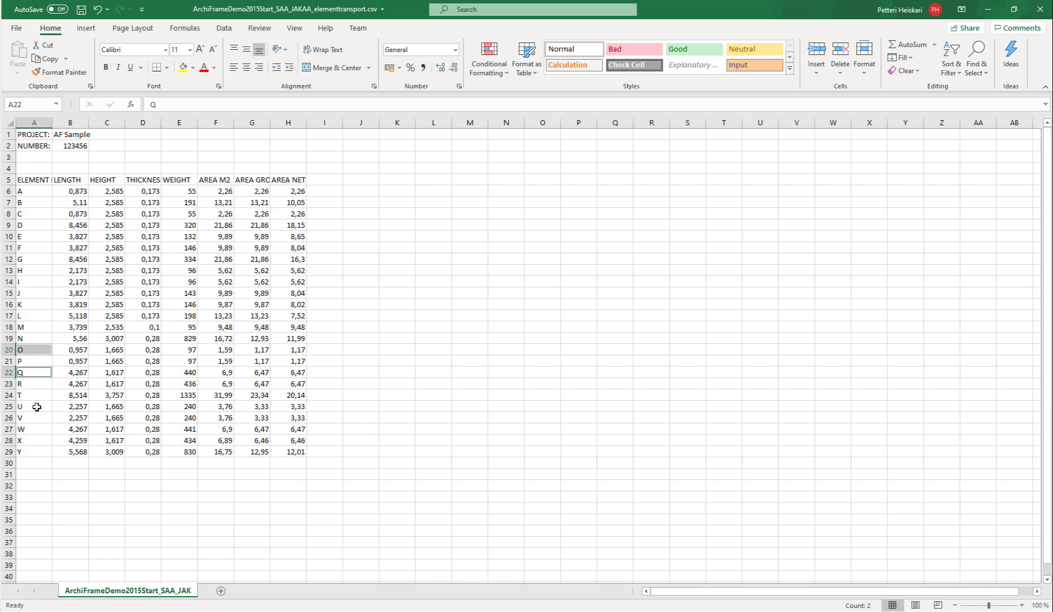
{"action": "left_click", "coordinate": [35, 407], "text": "ctrl"}
{"action": "left_click", "coordinate": [35, 419], "text": "ctrl"}
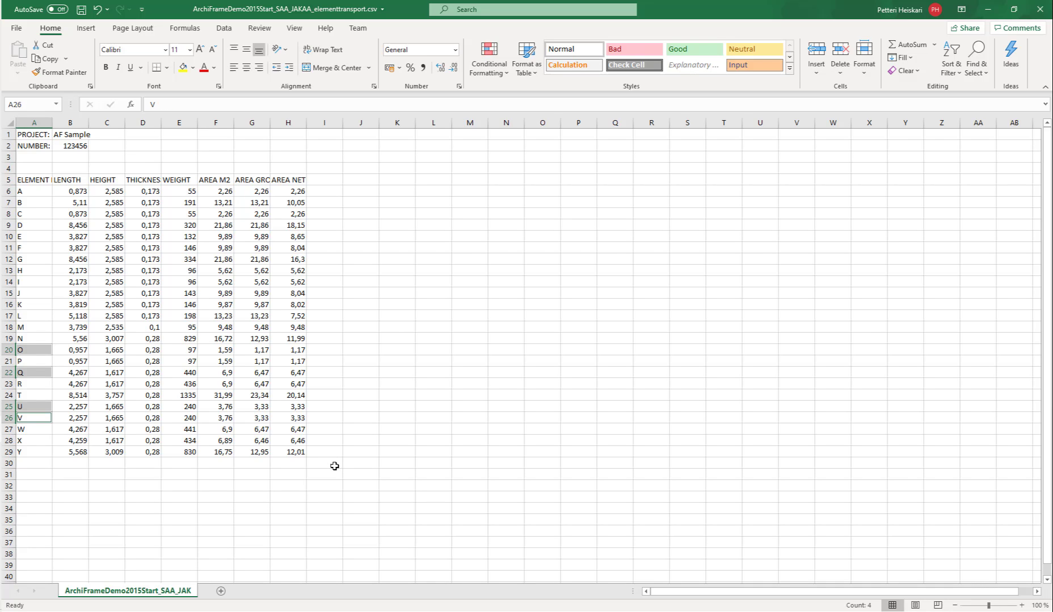